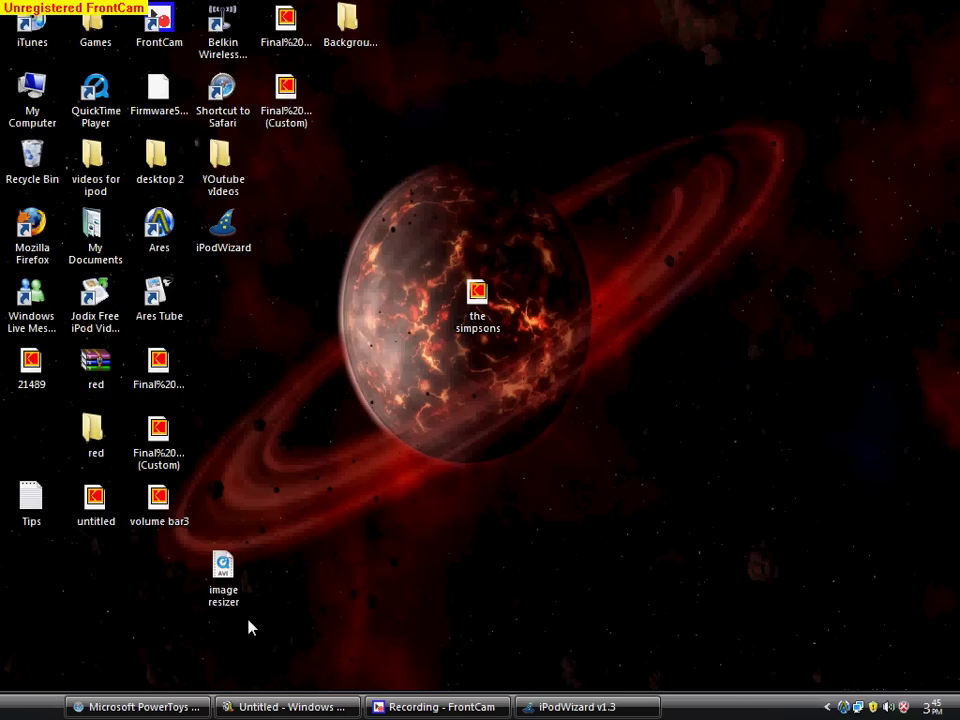
Restore Safari, go to google.com and switch to Google Image Search
click(178, 705)
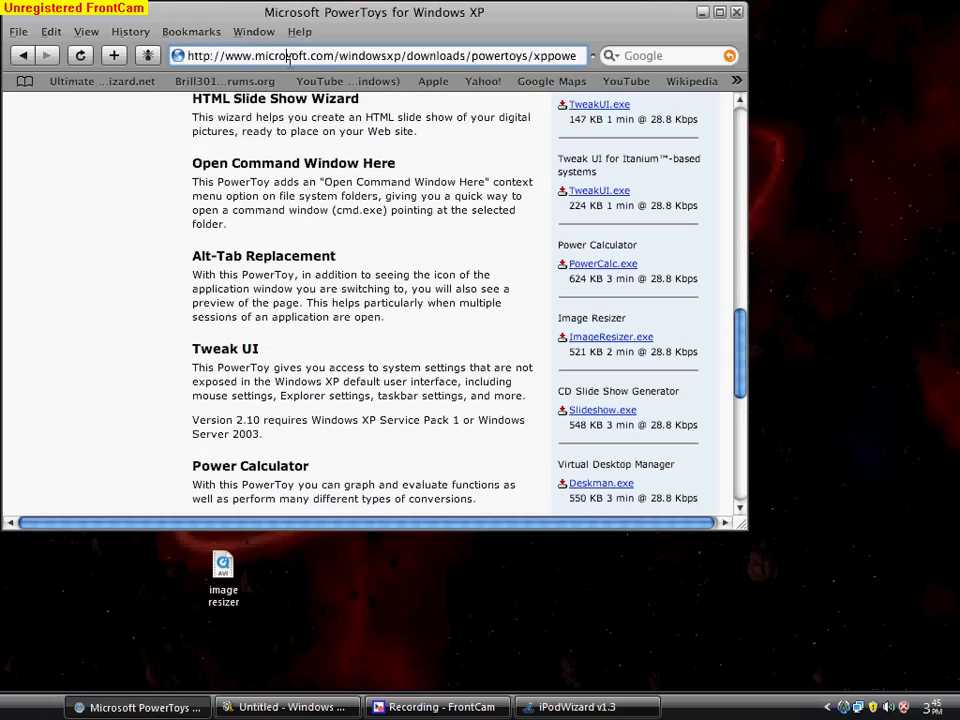
click(289, 57)
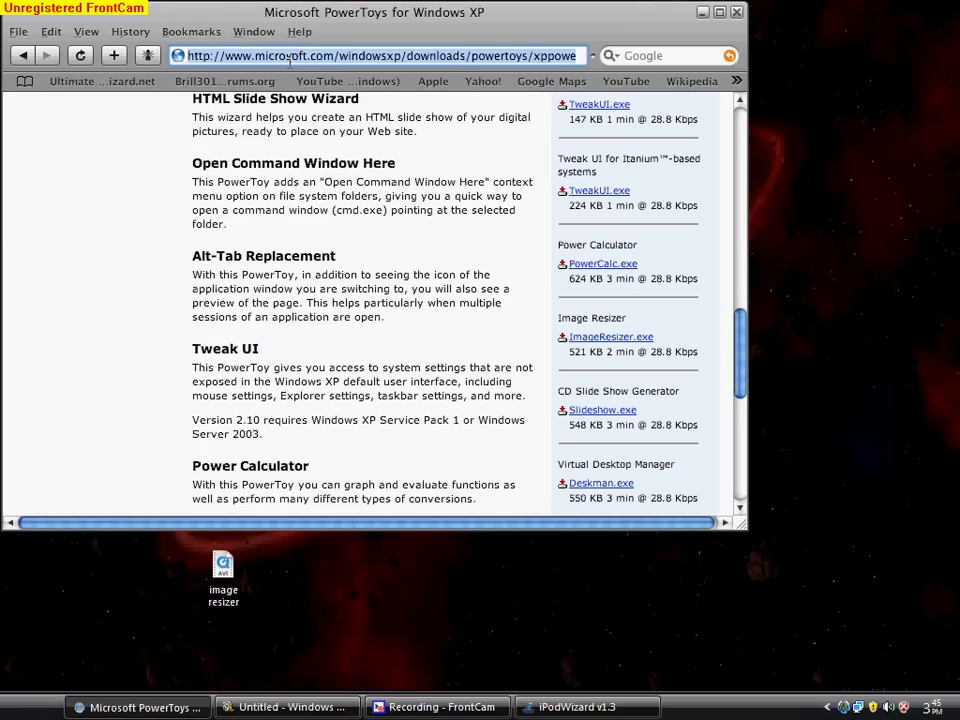
text(google.com)
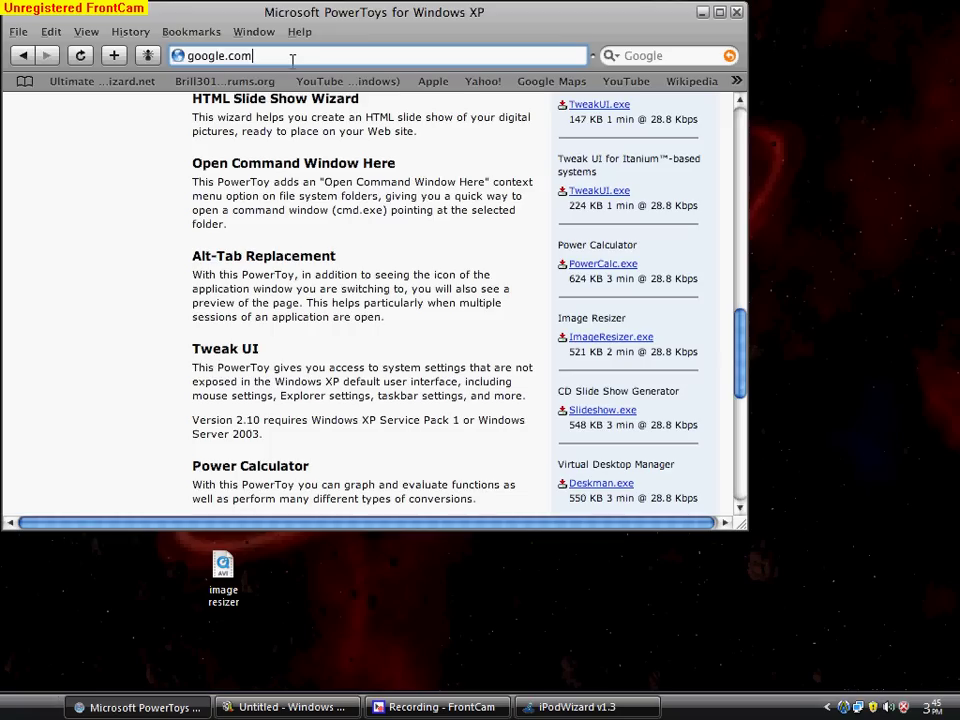
key(Return)
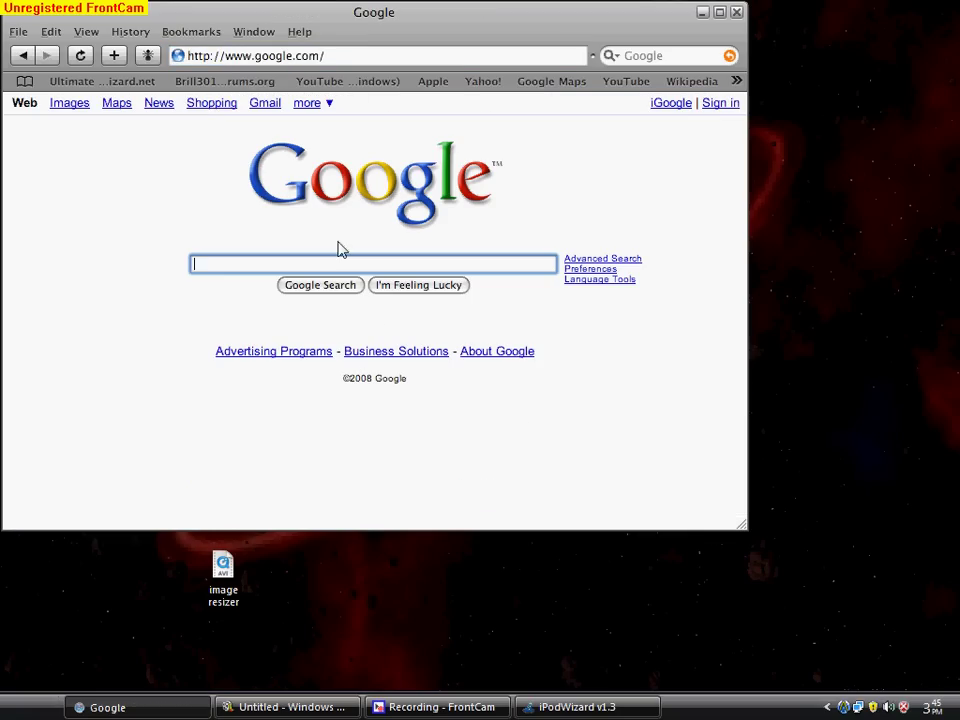
click(71, 107)
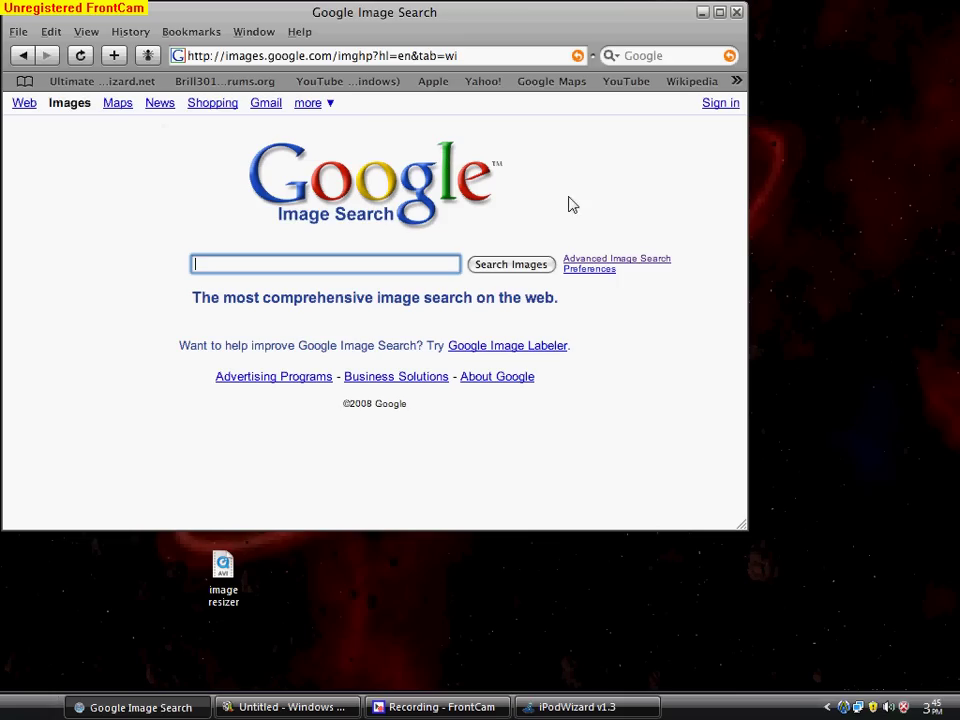
Use Advanced Image Search to find 'the simpsons', limited to extra large images
click(641, 263)
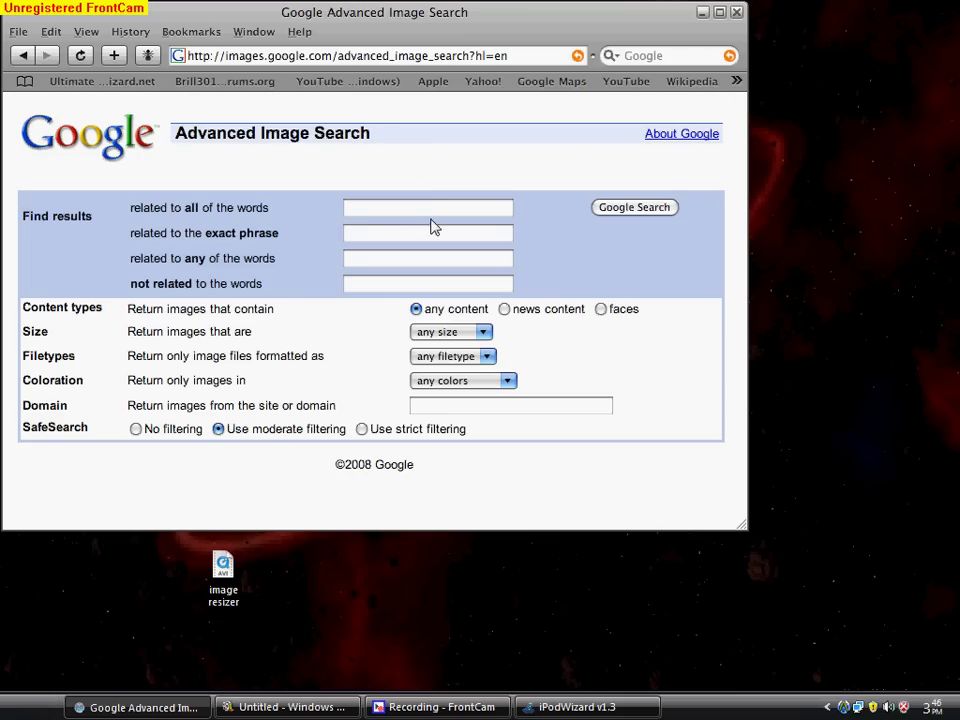
click(434, 209)
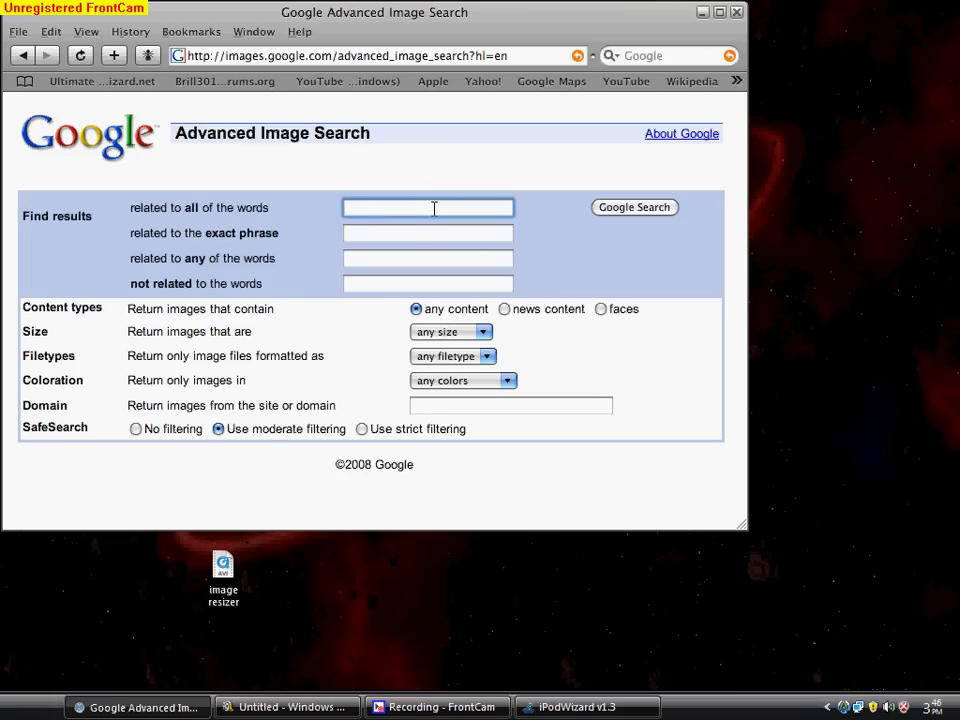
text(the simpsons)
click(485, 341)
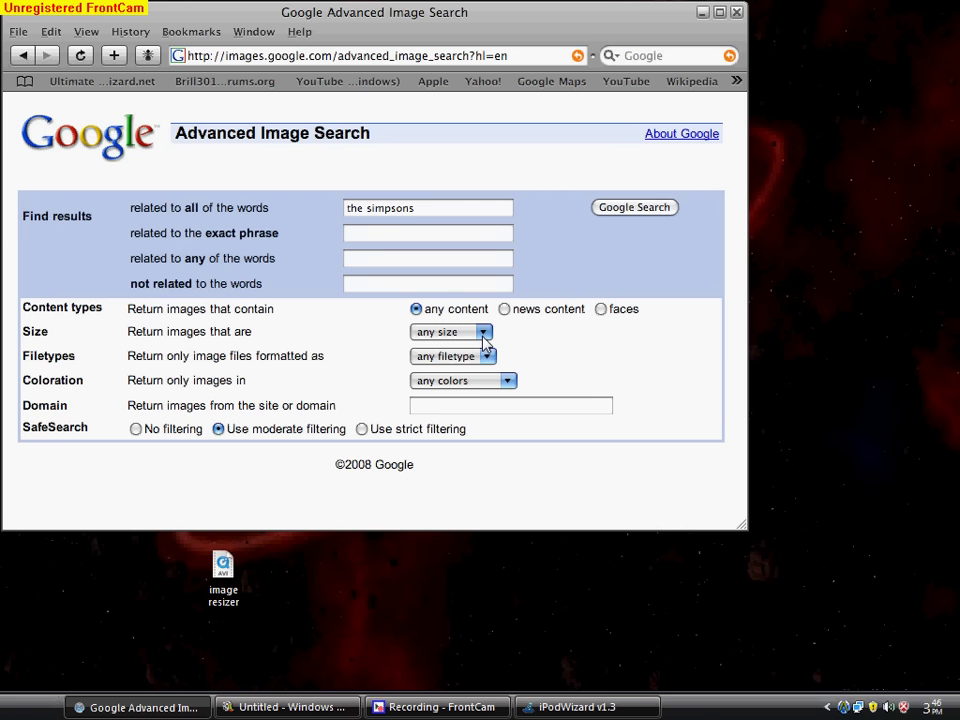
click(455, 403)
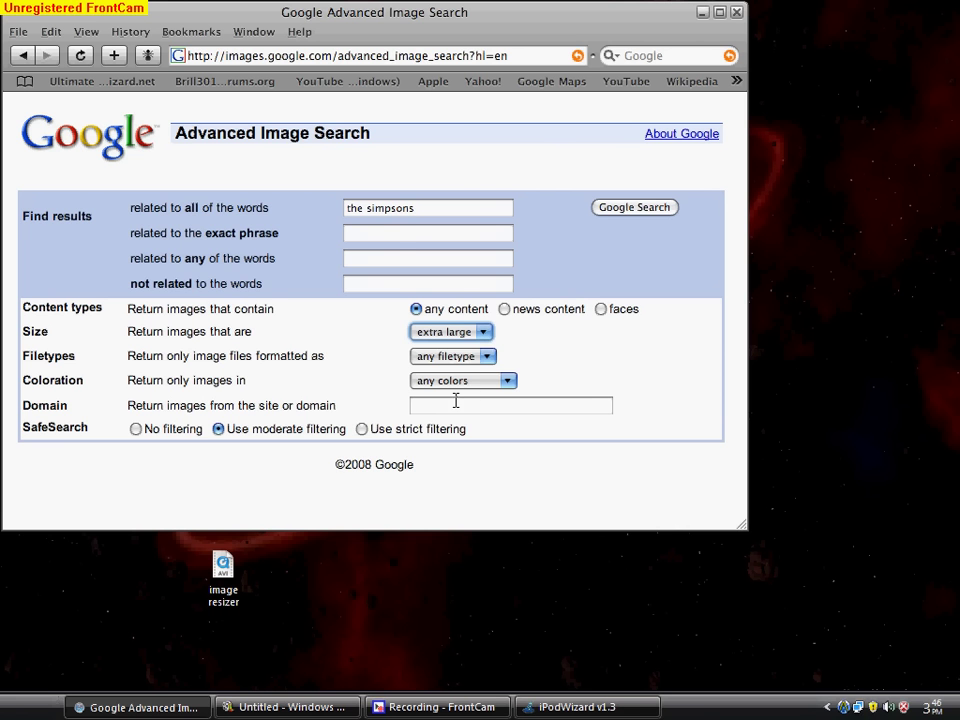
click(619, 212)
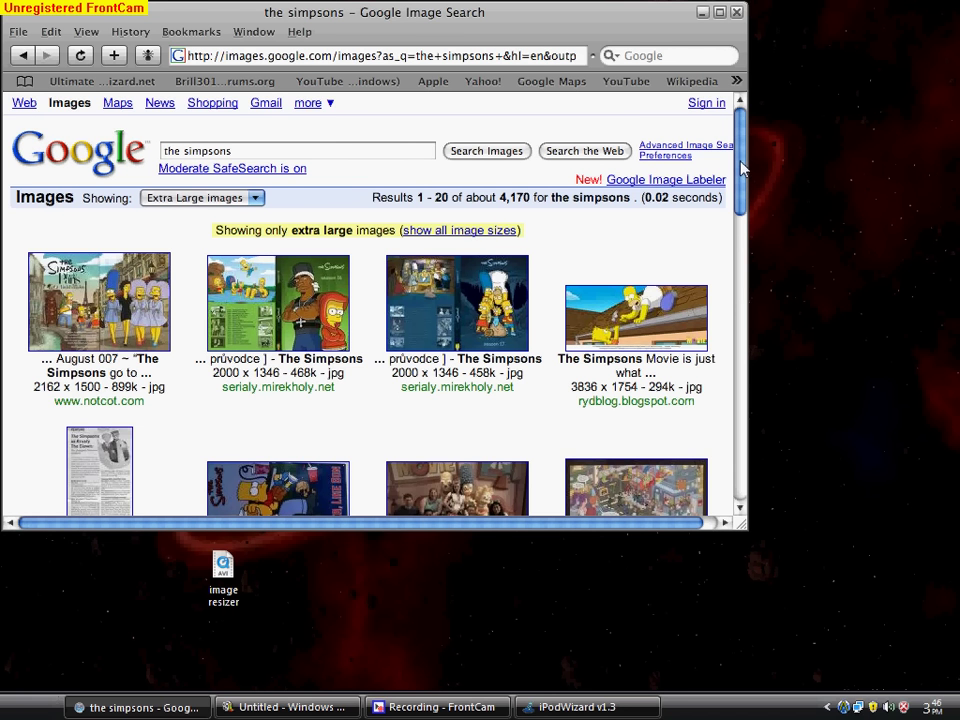
Browse the results and open the 1600 x 1200 Simpsons family figures photo from sodsbrood.com
drag(742, 160, 745, 280)
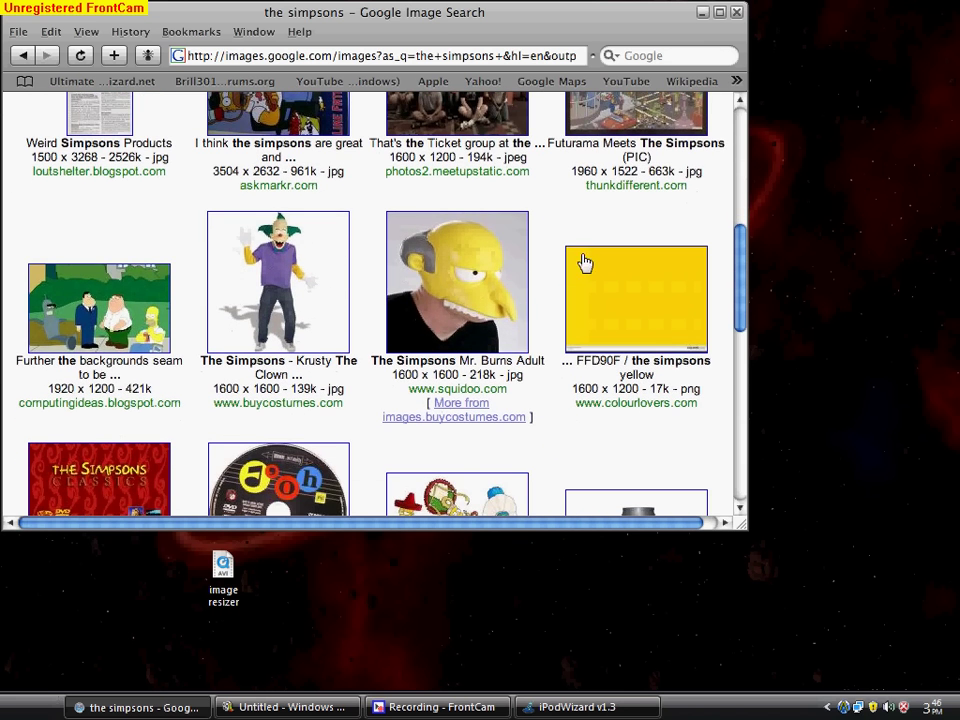
click(518, 283)
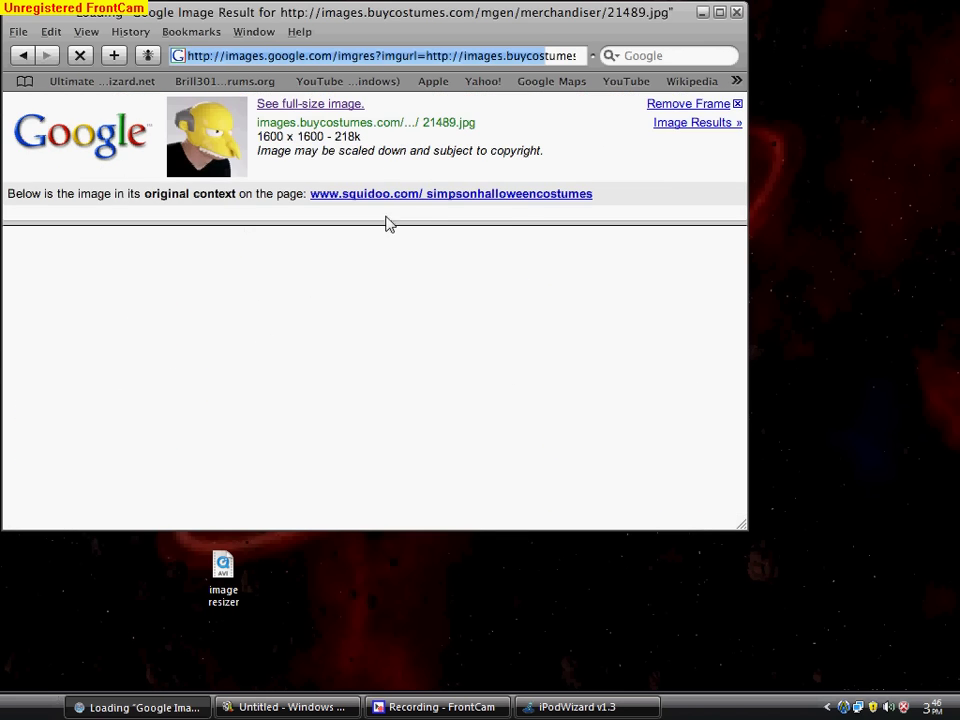
click(23, 56)
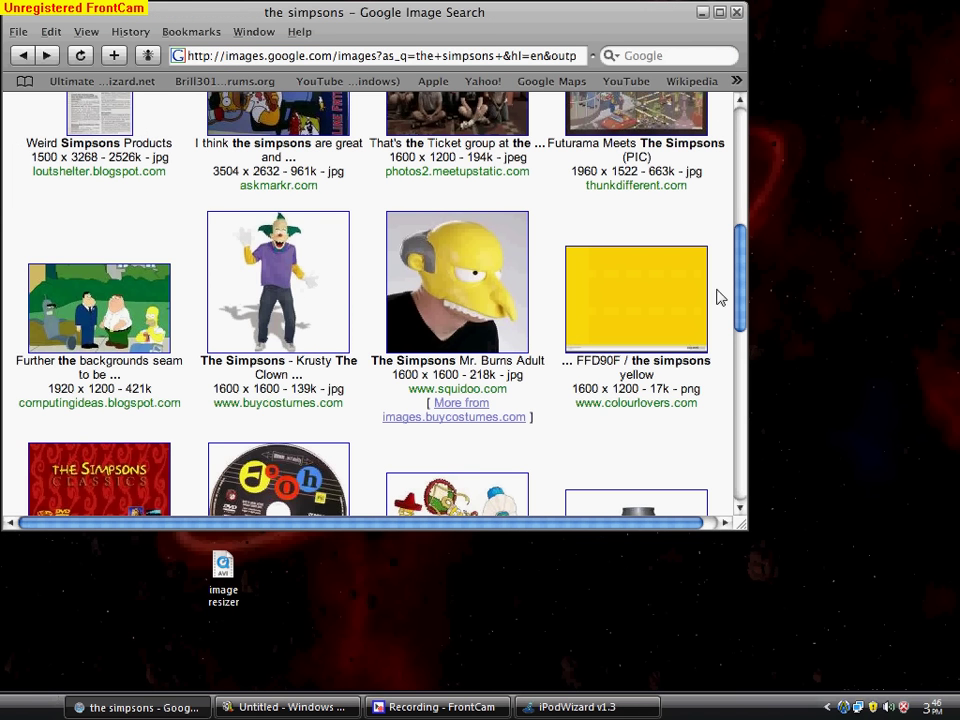
drag(739, 259, 739, 322)
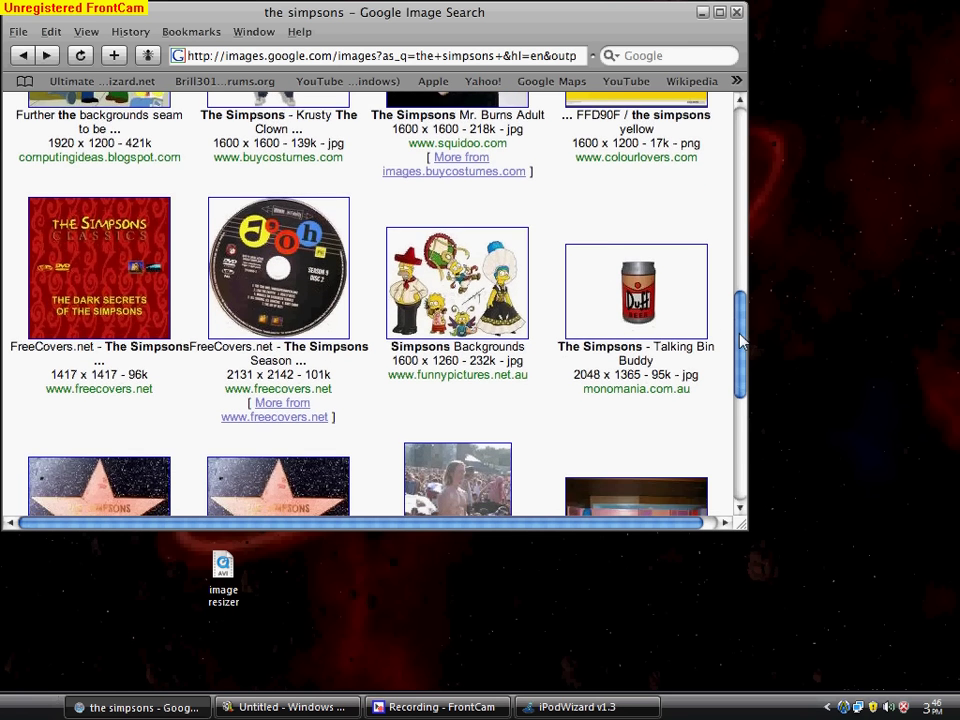
drag(739, 321, 741, 373)
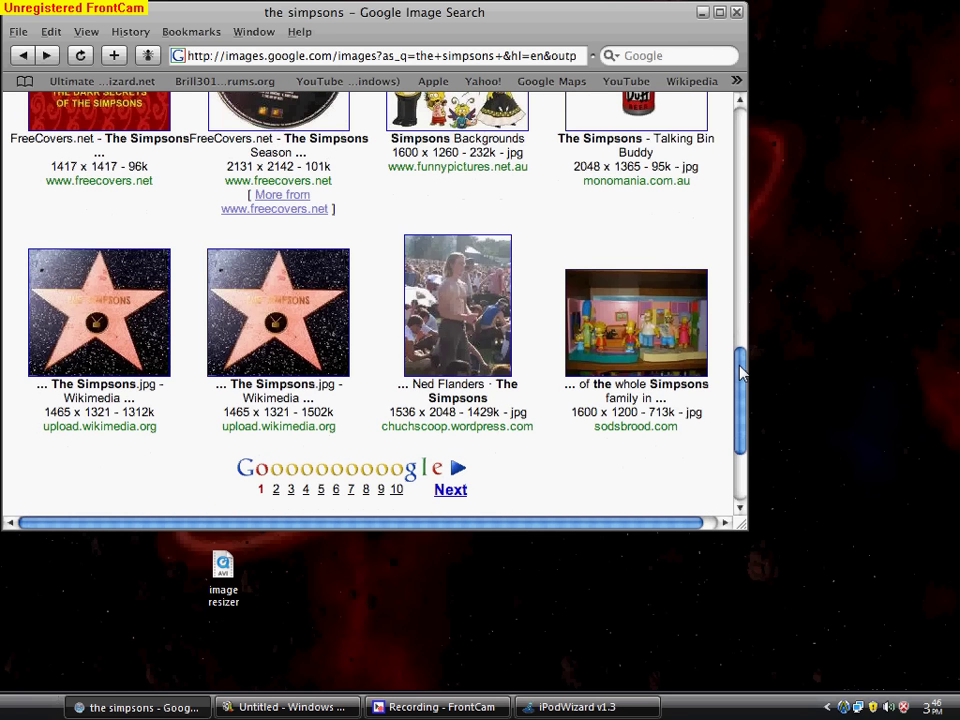
click(639, 341)
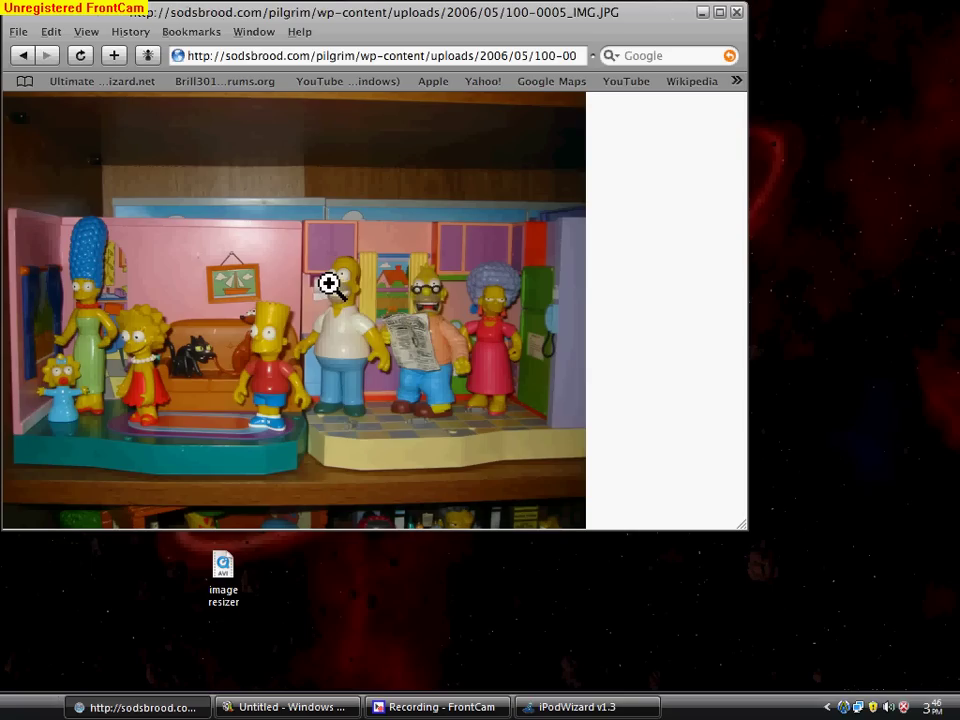
Save the photo to the Desktop as 'the simpsons', replacing the old file, then minimize Safari
right_click(325, 282)
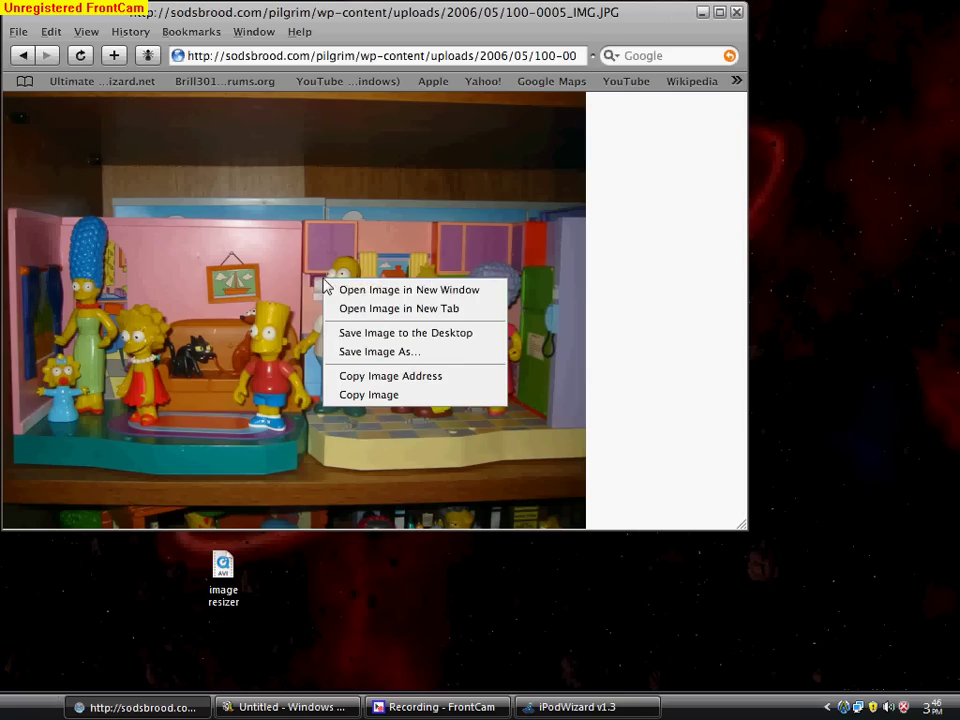
click(395, 355)
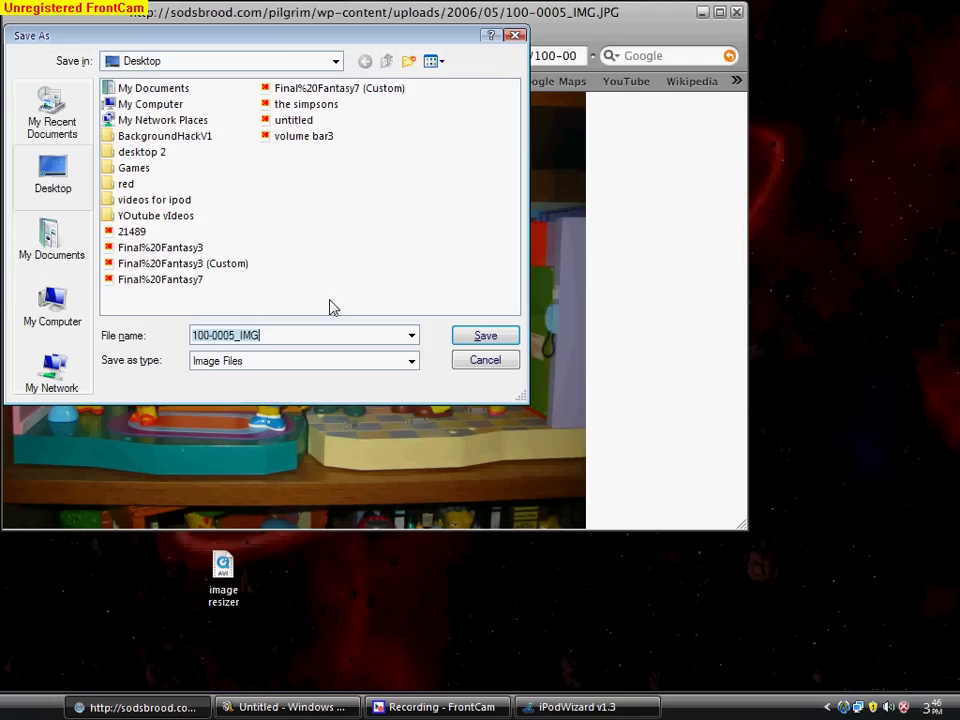
key(BackSpace)
text(the simpsons)
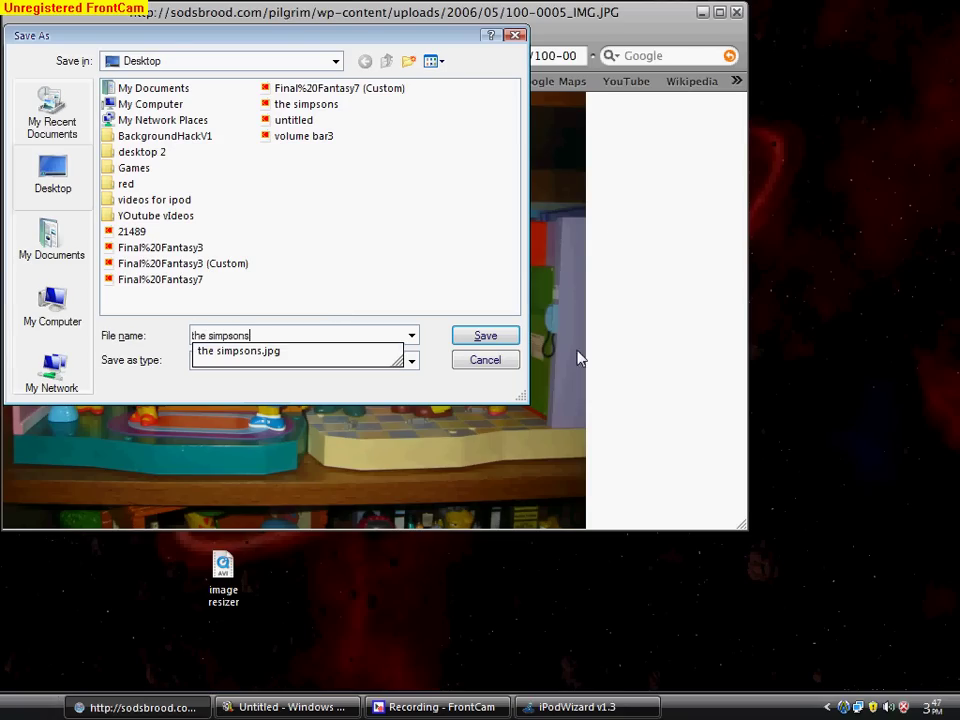
click(505, 342)
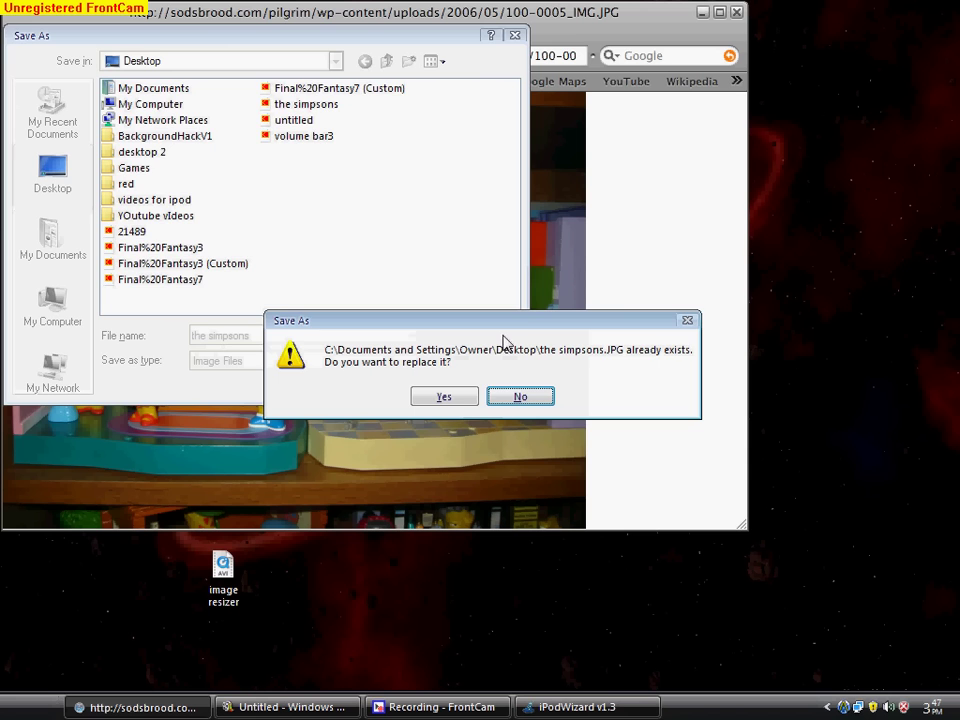
click(452, 398)
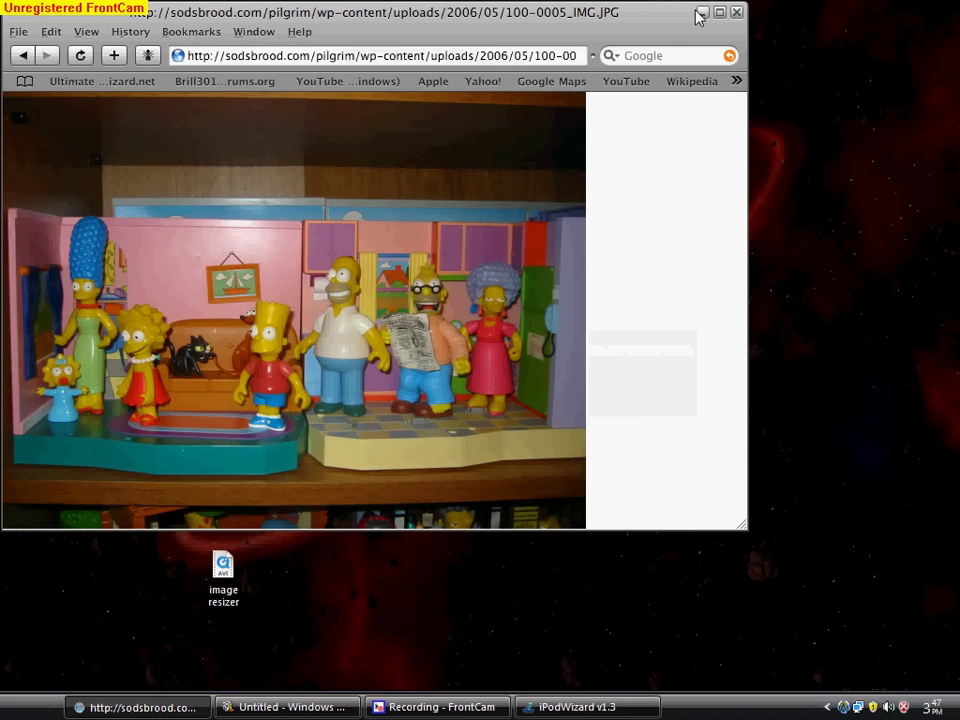
click(700, 13)
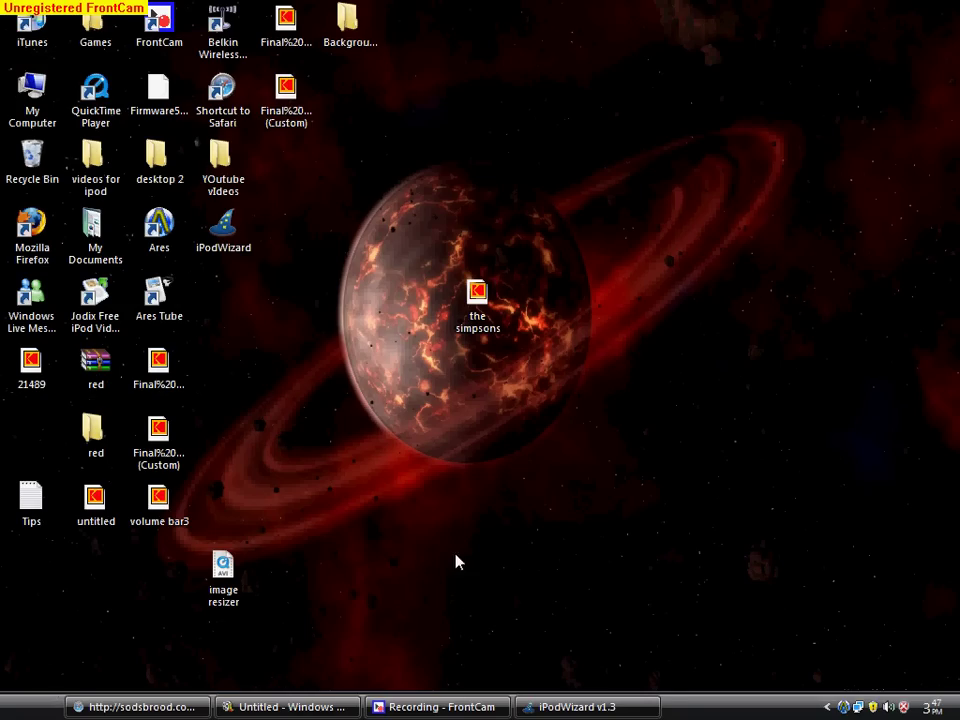
In Firmware File edit mode, open Firmware5.5_bg1.2.6.bin from the Desktop
click(578, 707)
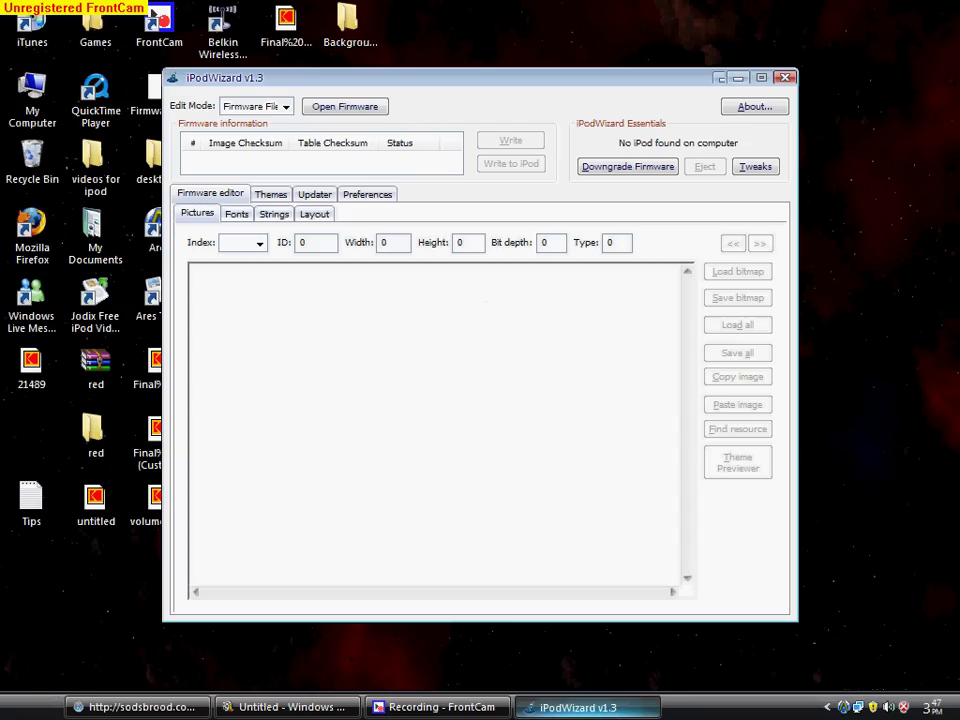
click(285, 106)
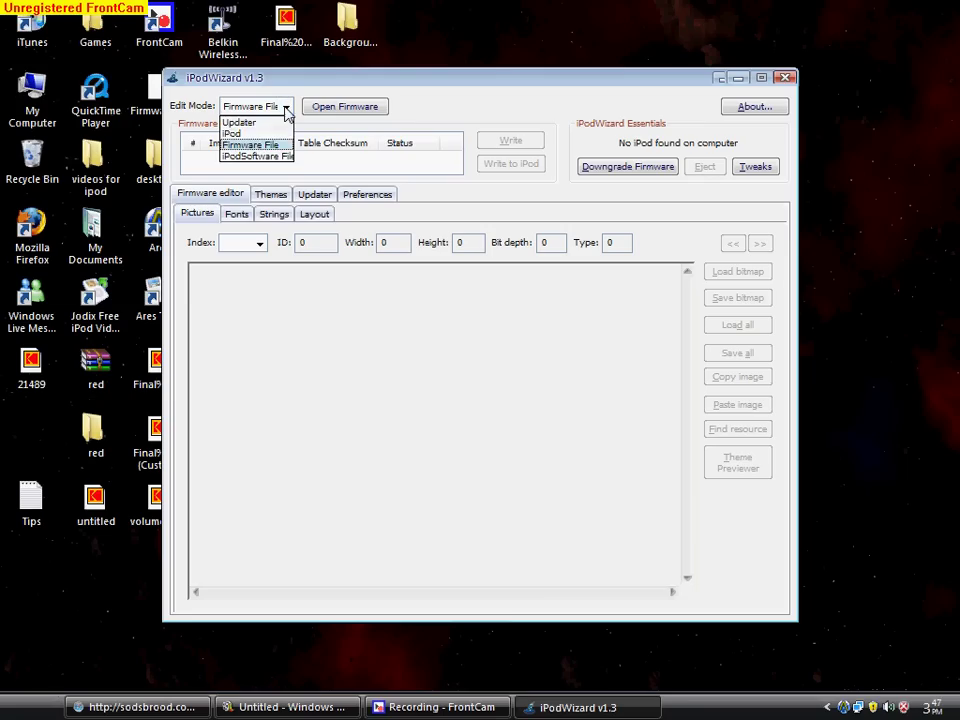
click(255, 145)
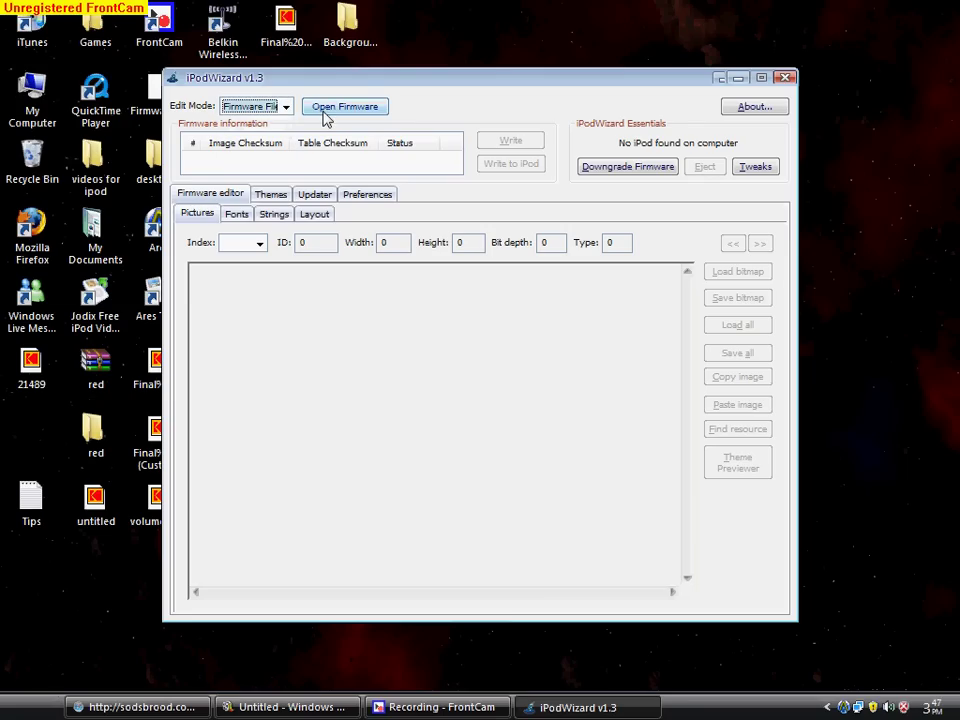
click(327, 119)
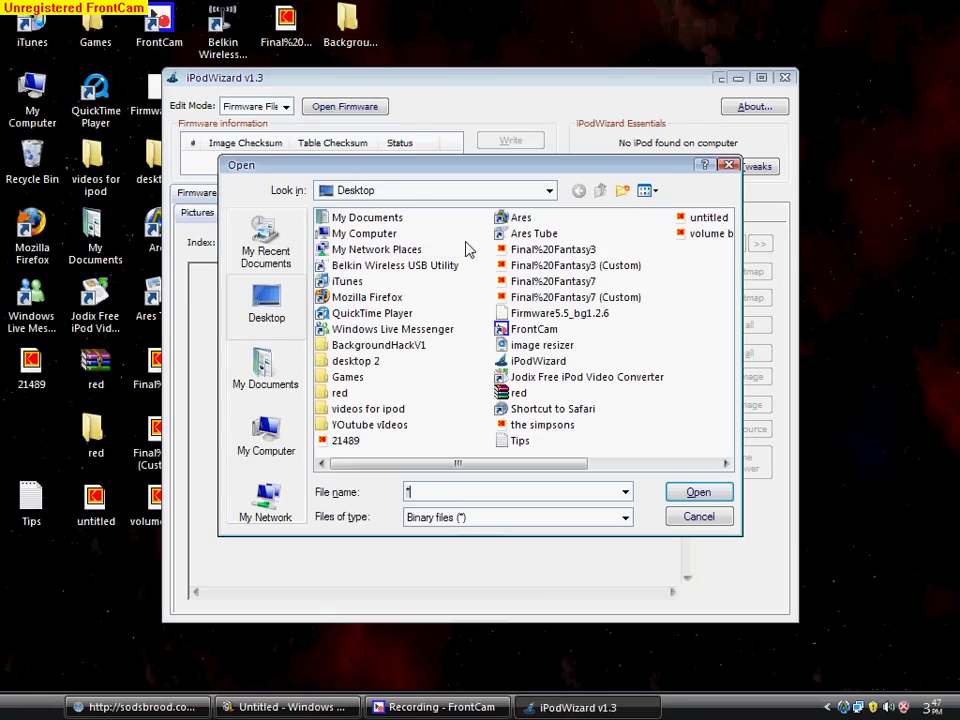
double_click(540, 322)
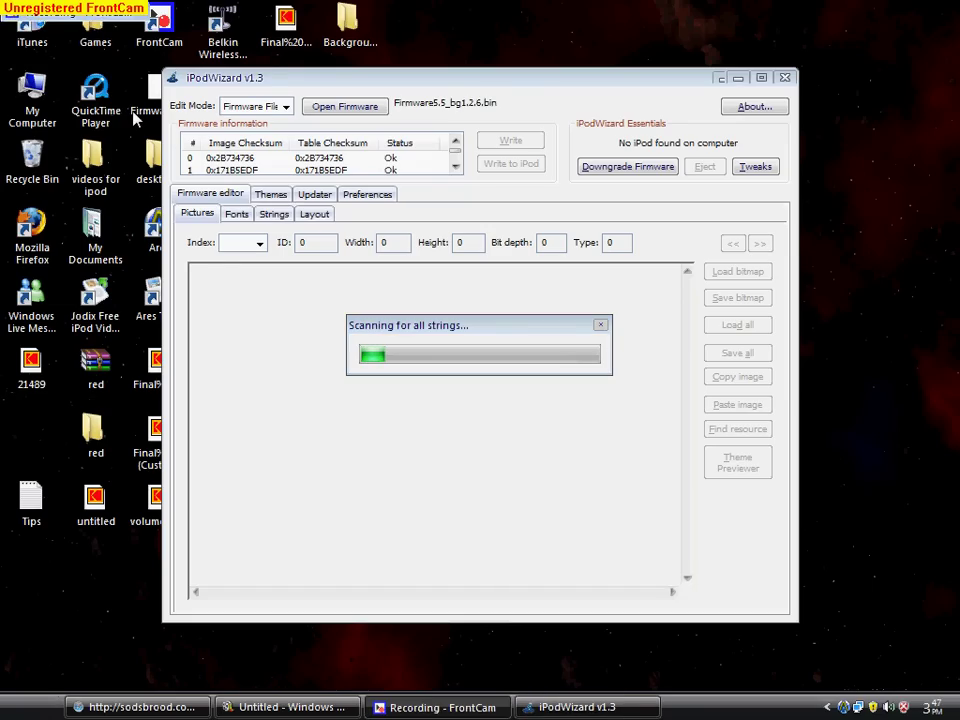
Display firmware picture 282, the 320x240 red-and-white image
mouse_move(30, 40)
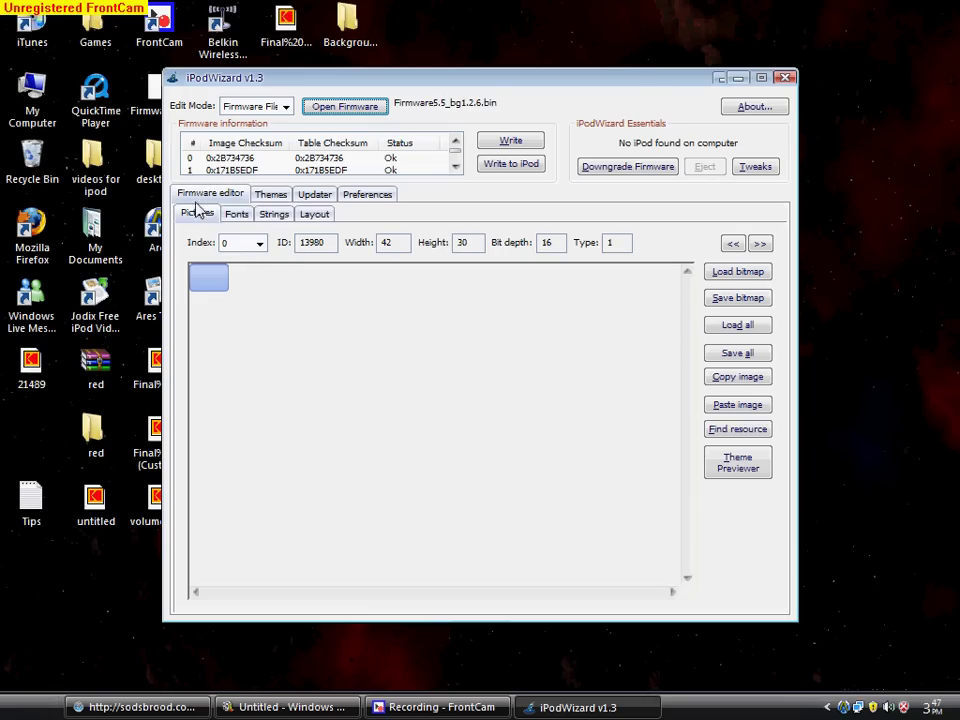
click(259, 243)
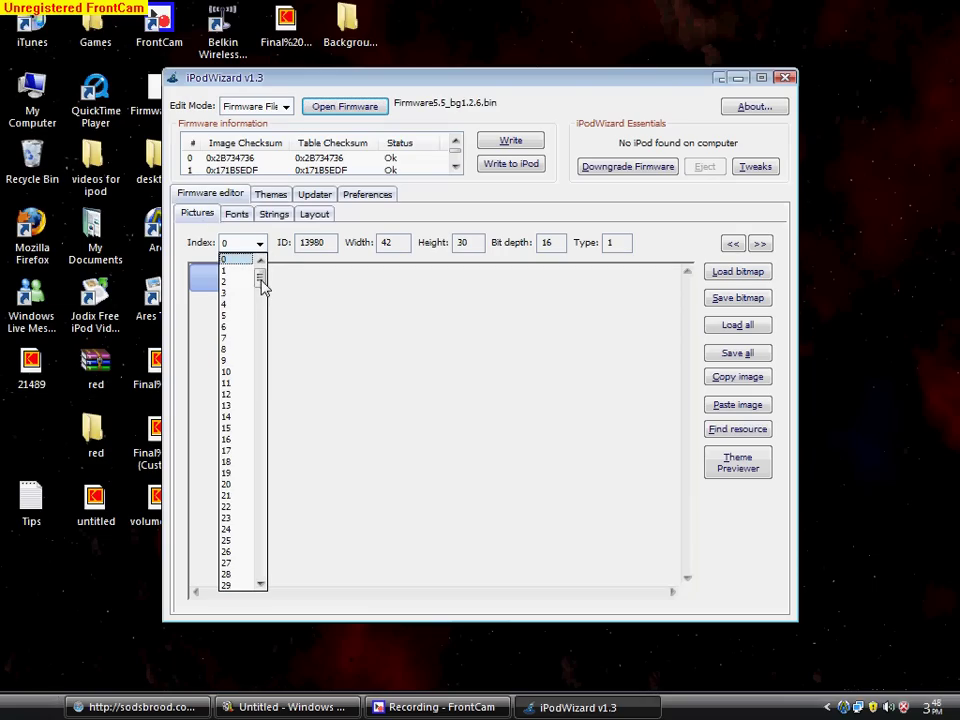
drag(262, 286, 259, 484)
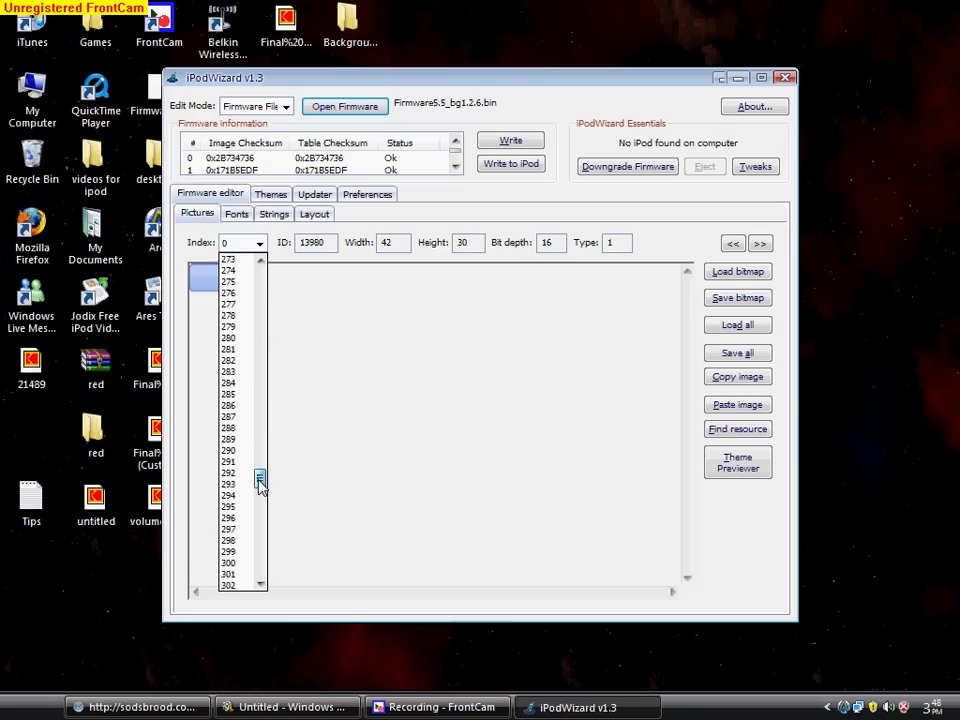
click(238, 361)
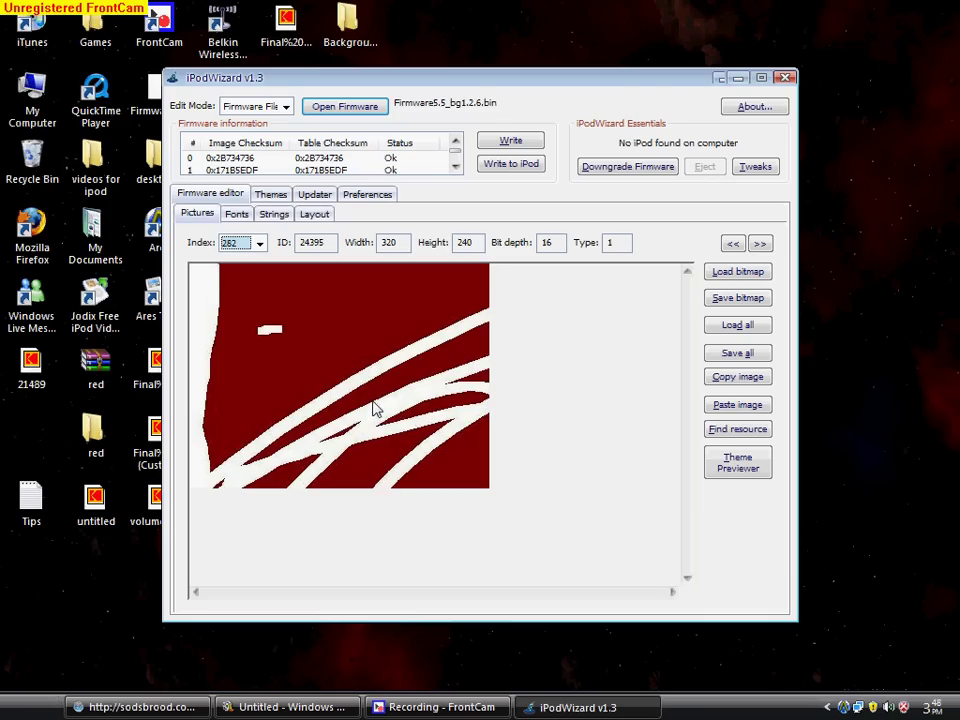
Cancel the Load bitmap dialog and minimize iPodWizard to reach the desktop
click(740, 273)
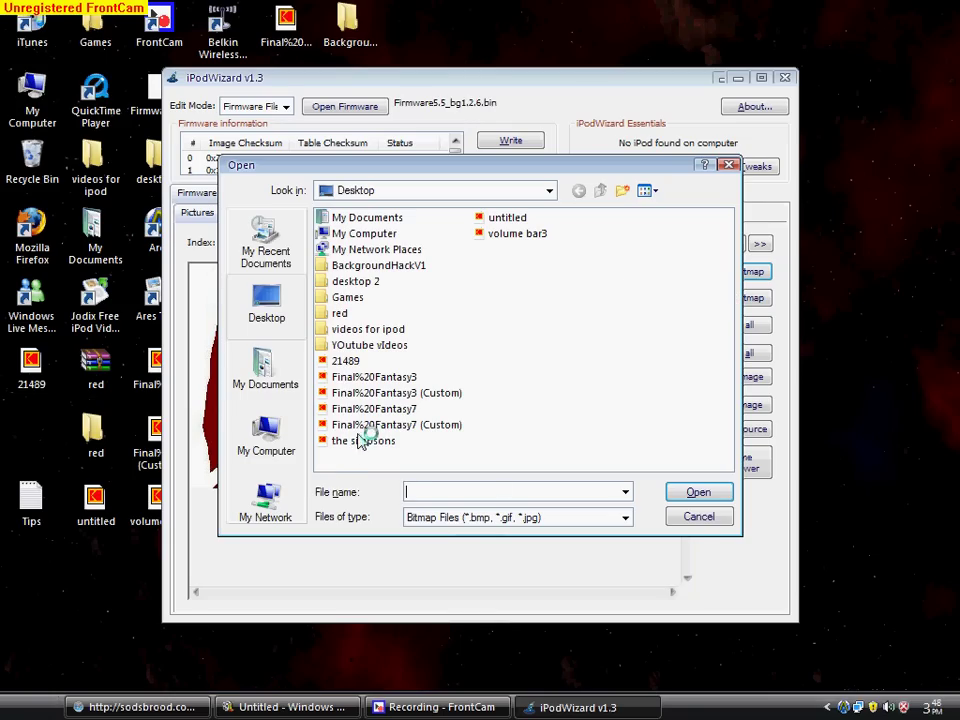
click(698, 517)
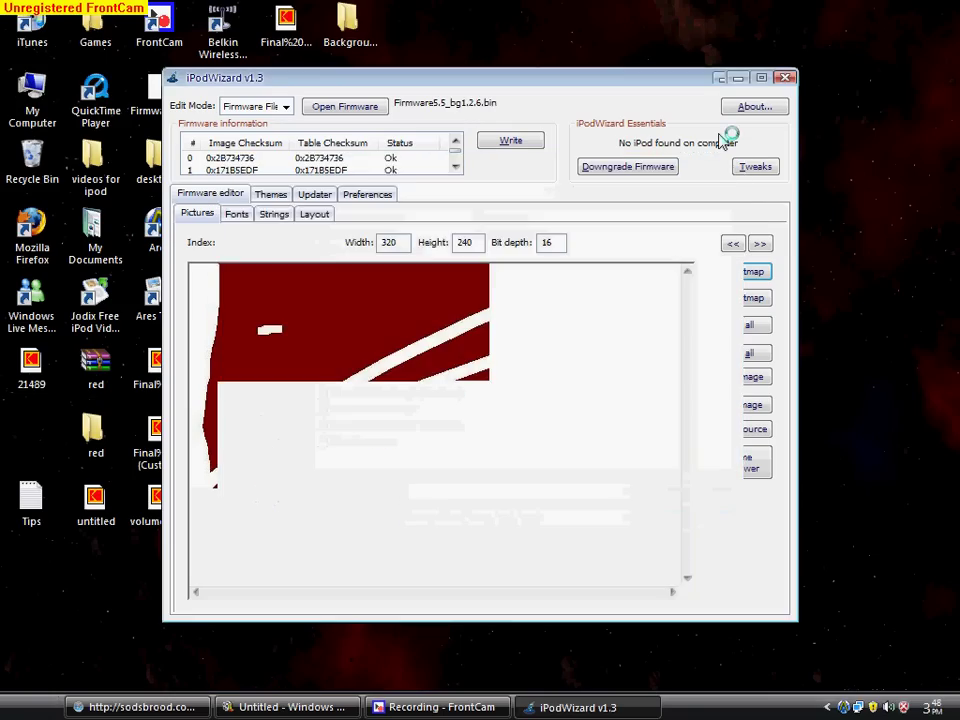
click(738, 77)
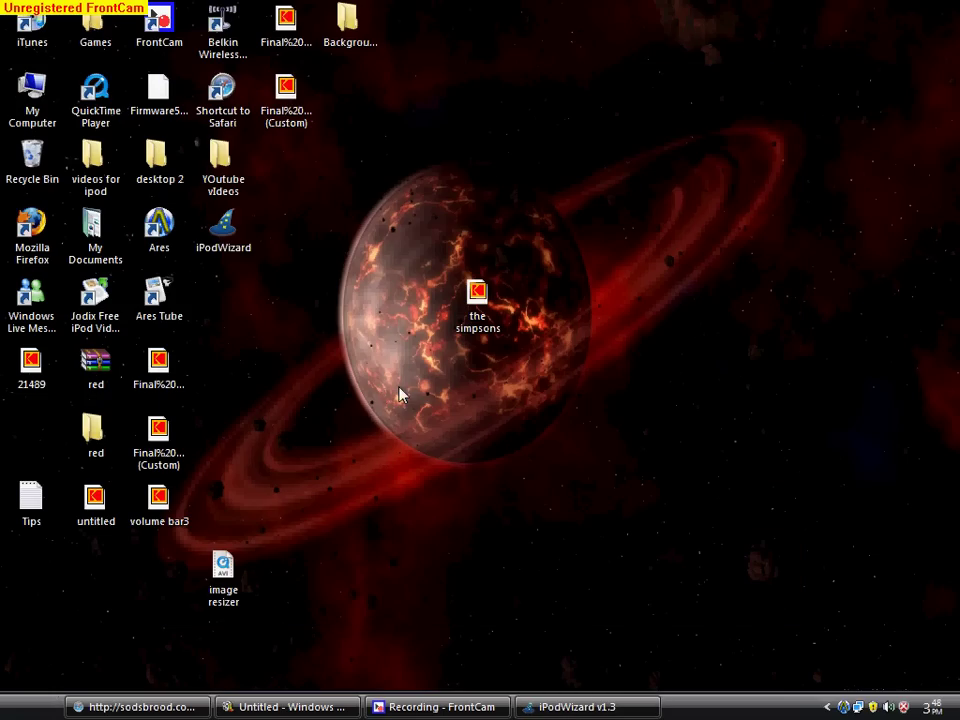
Resize 'the simpsons' to a custom 320 x 240 copy with Image Resizer
double_click(476, 294)
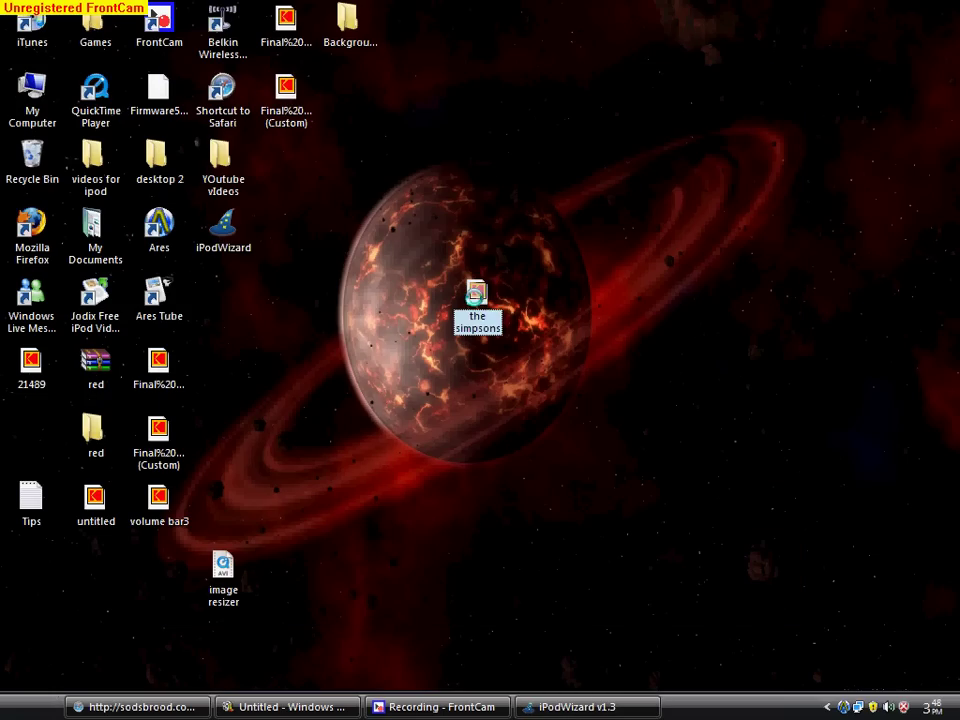
right_click(476, 296)
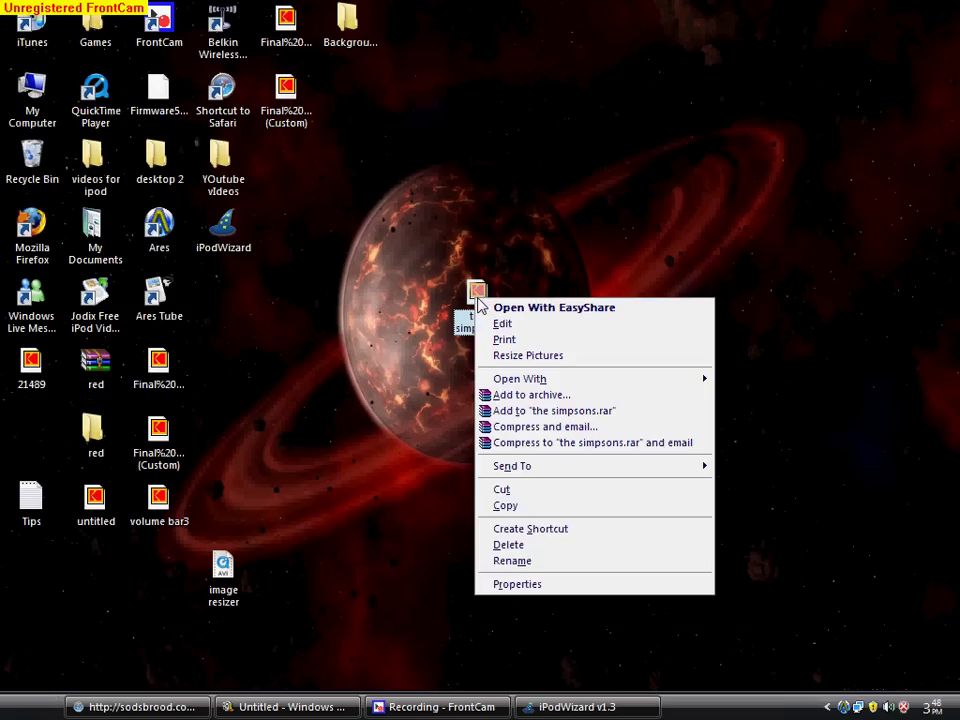
click(533, 357)
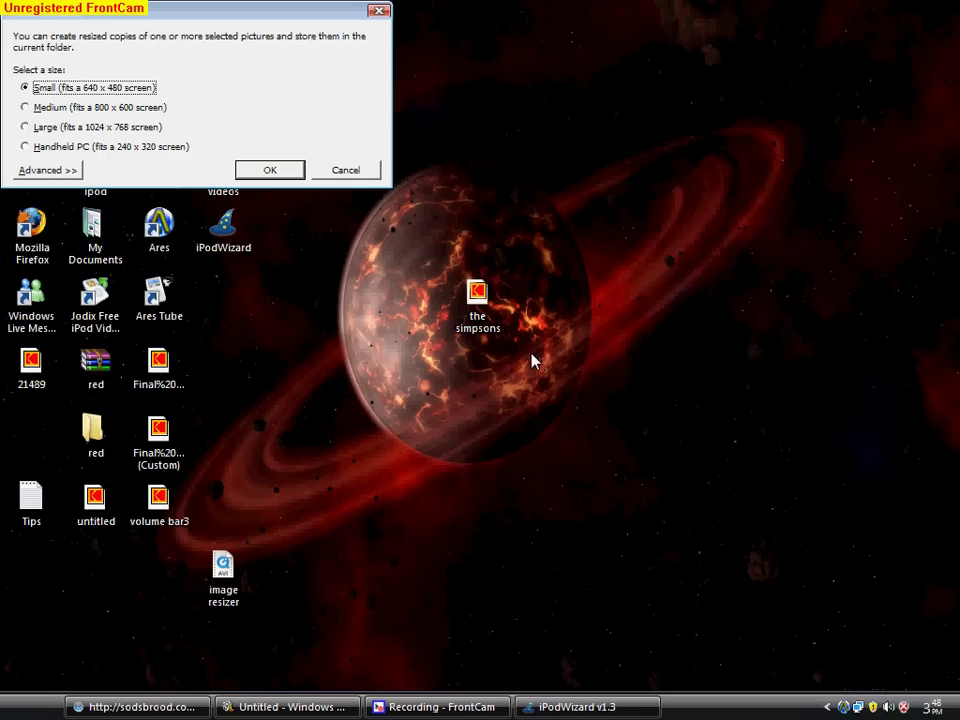
click(42, 171)
click(40, 170)
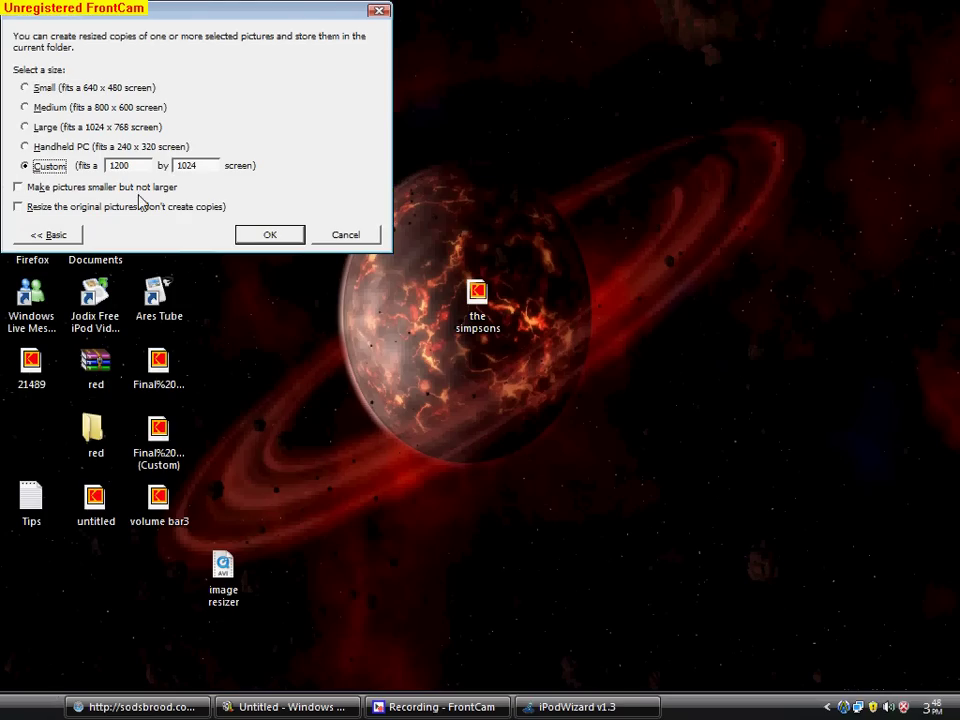
key(Tab)
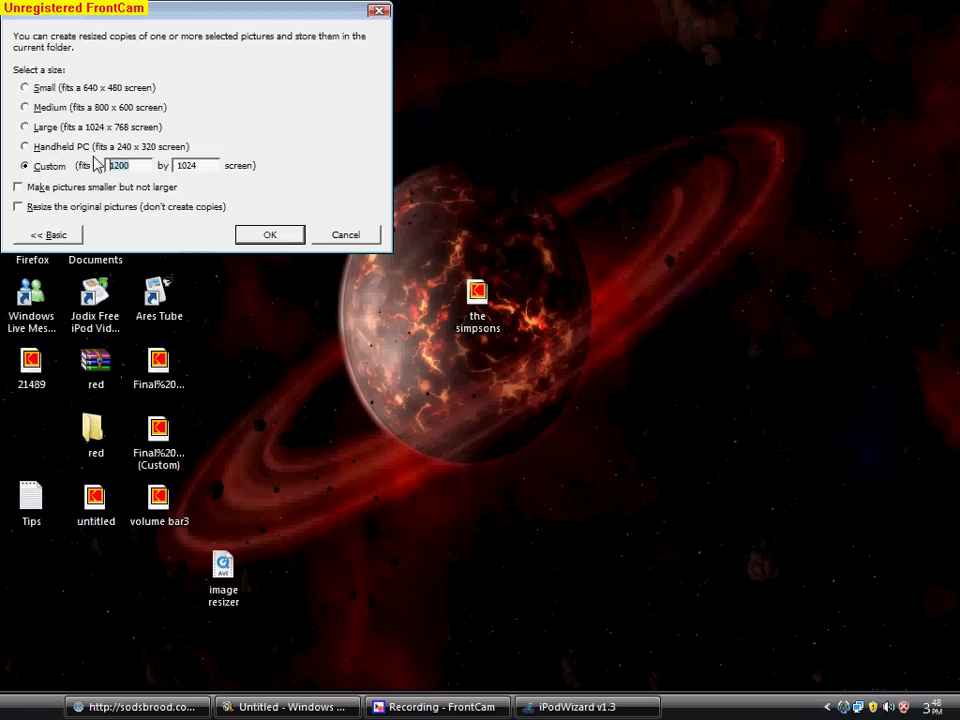
text(320)
key(Tab)
text(240)
click(270, 235)
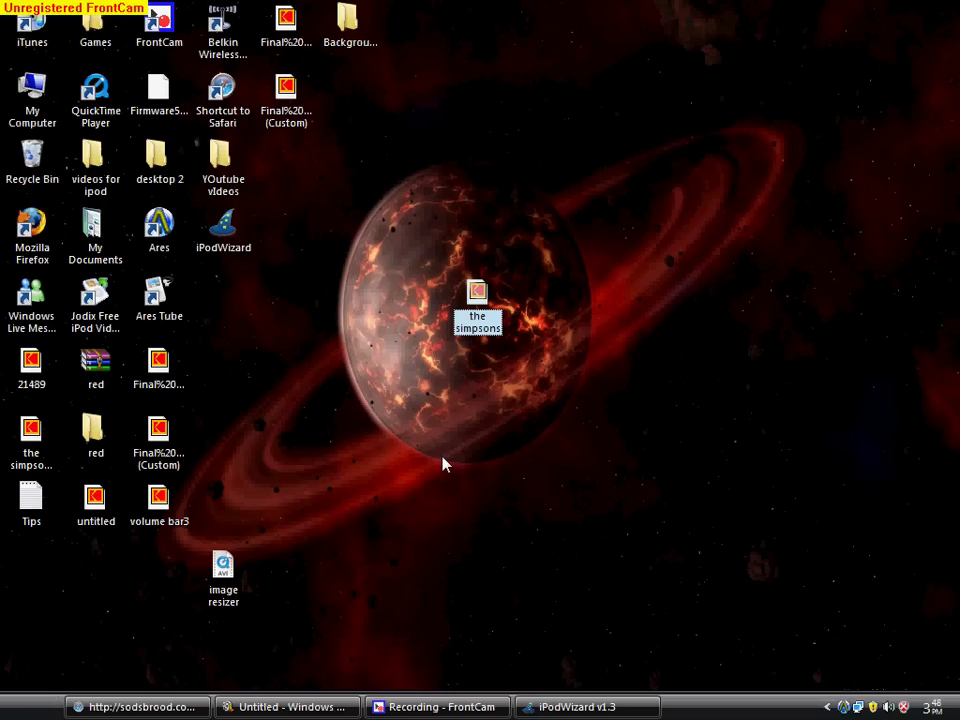
click(381, 396)
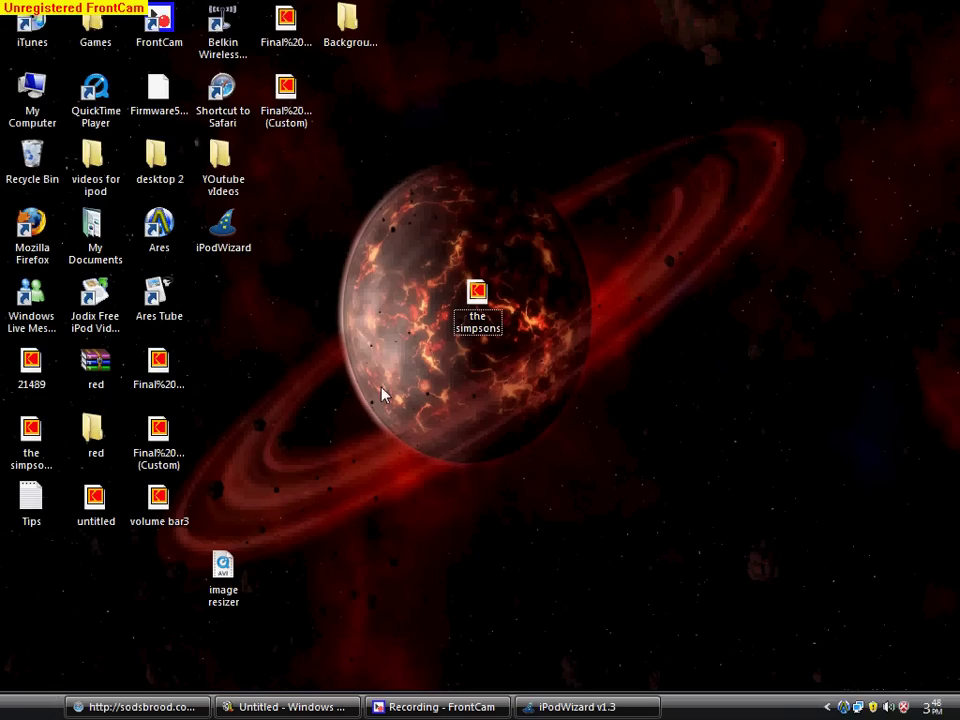
Make a second 320 x 240 copy, 'the simpsons (Custom) (2)', and move it toward the desktop centre
right_click(480, 316)
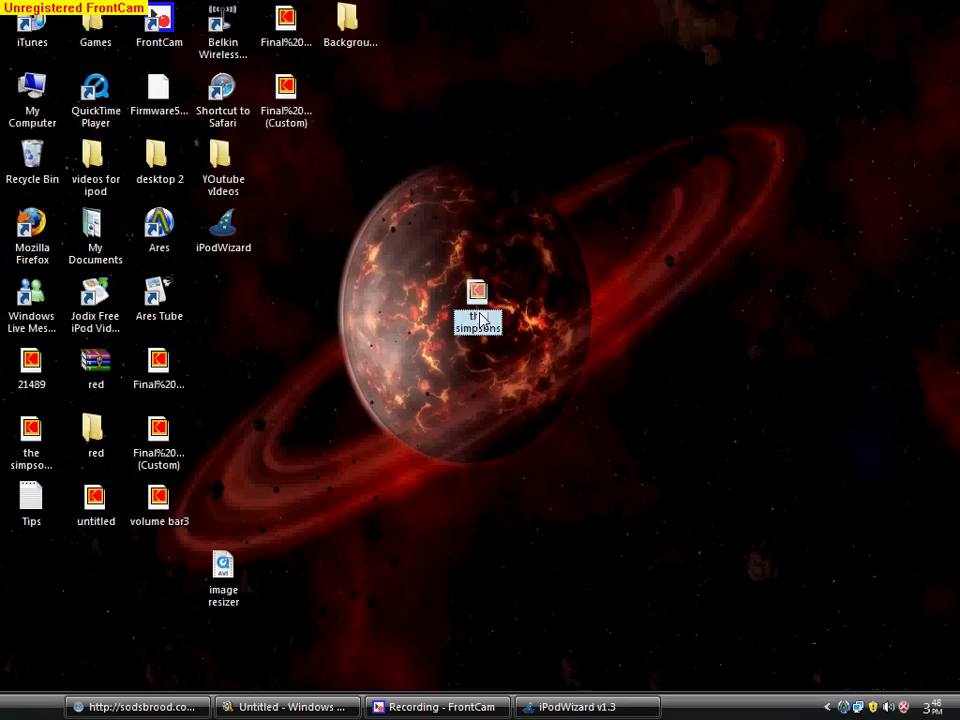
click(533, 371)
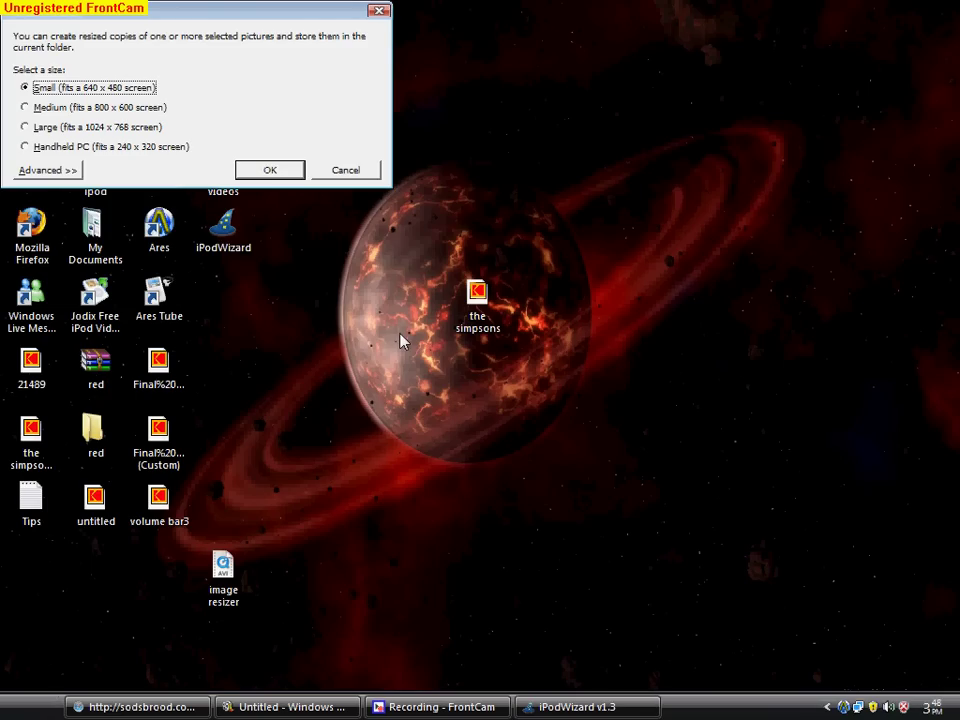
click(44, 169)
click(45, 167)
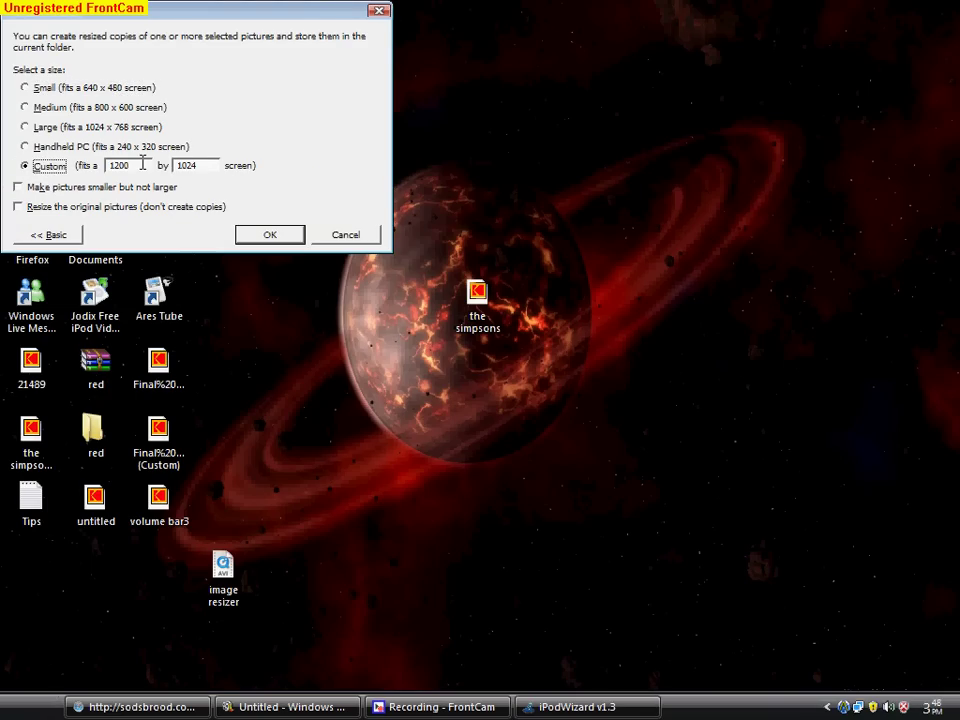
double_click(121, 165)
text(320)
key(Tab)
text(240)
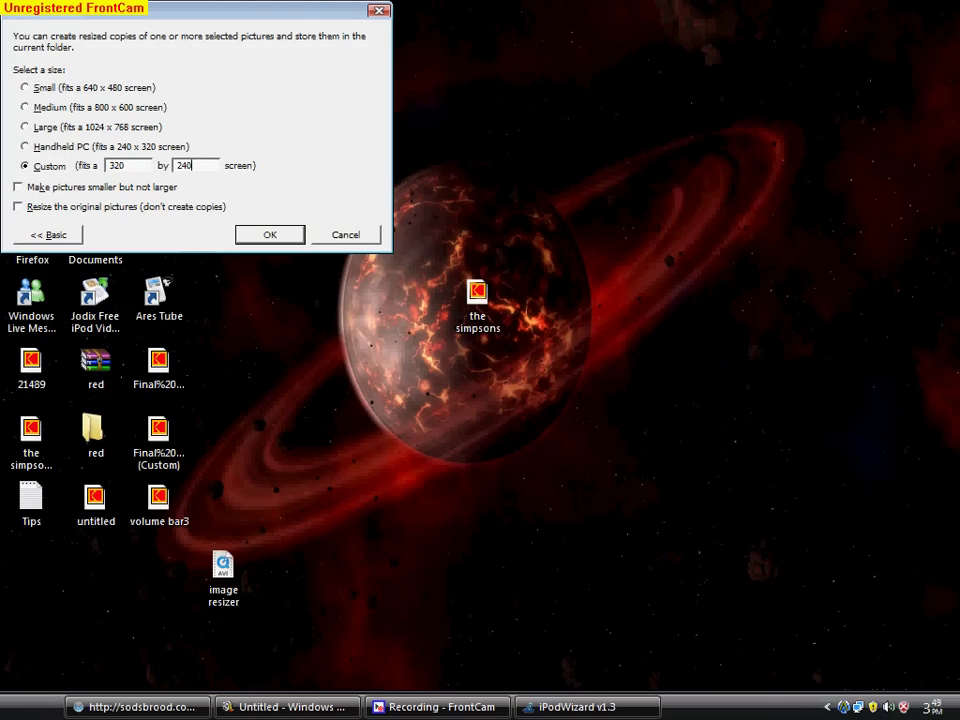
click(268, 238)
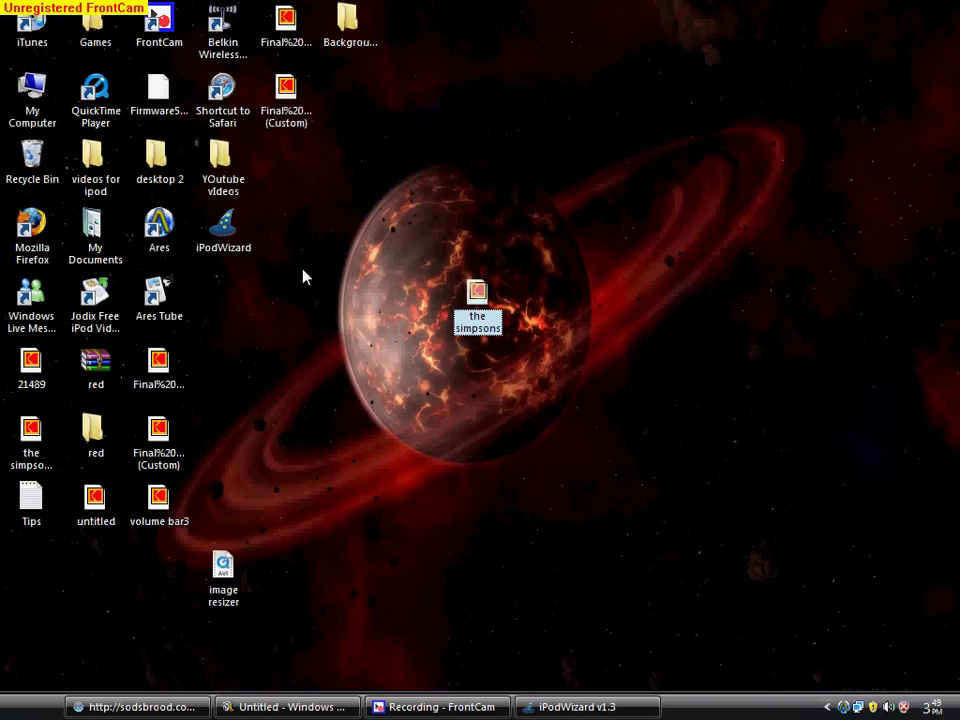
click(28, 568)
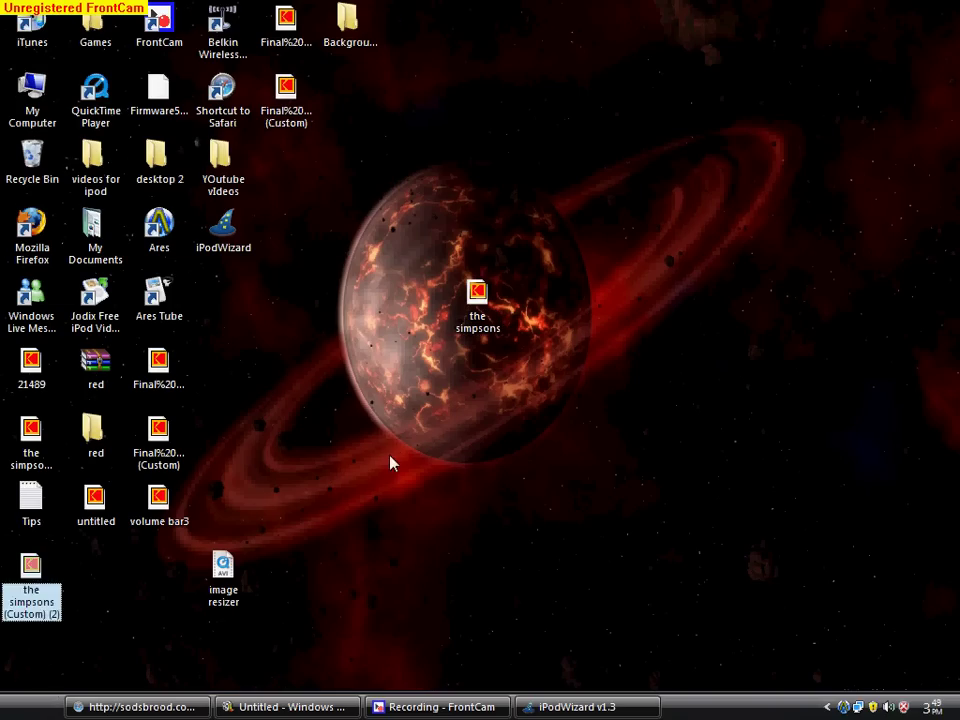
drag(392, 463, 433, 476)
Restore iPodWizard and load 'the simpsons (Custom) (2)' into picture 282 via Load bitmap
click(577, 707)
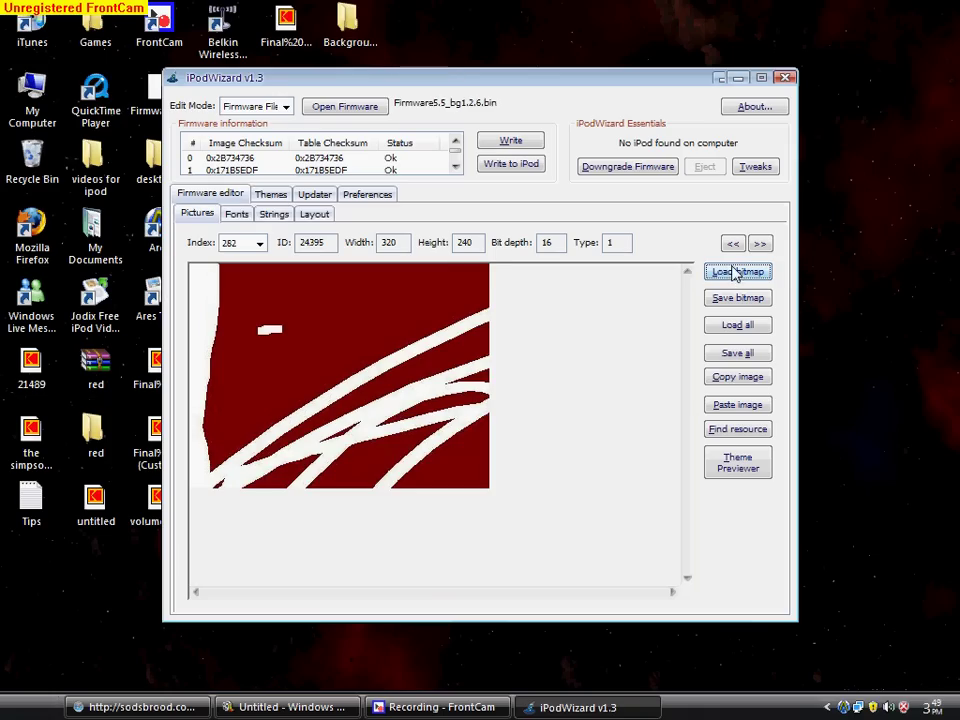
click(737, 273)
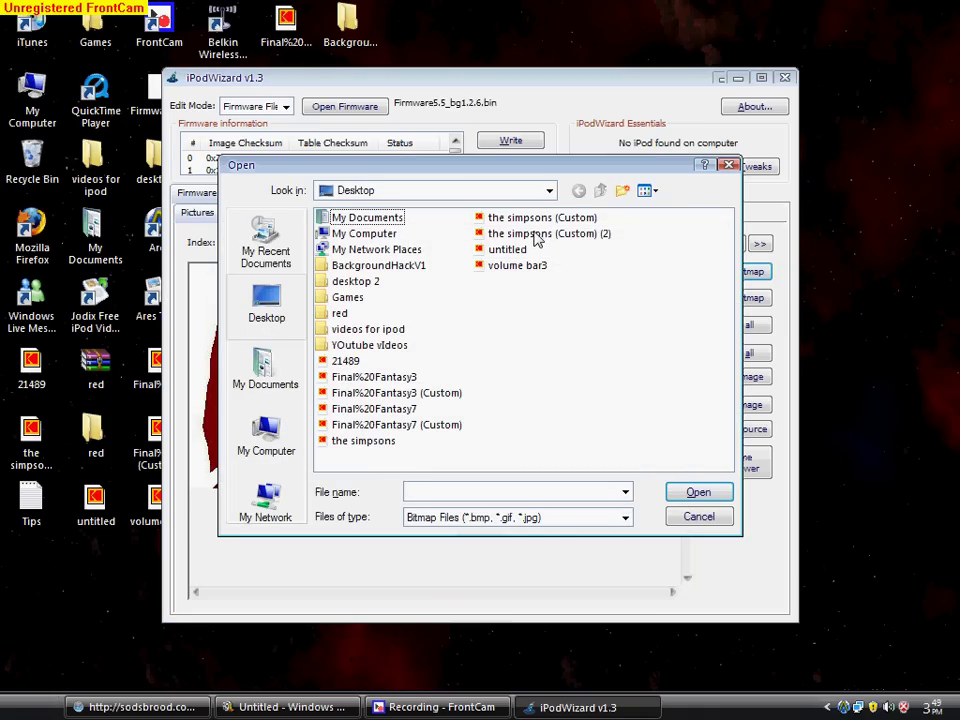
click(533, 236)
double_click(530, 236)
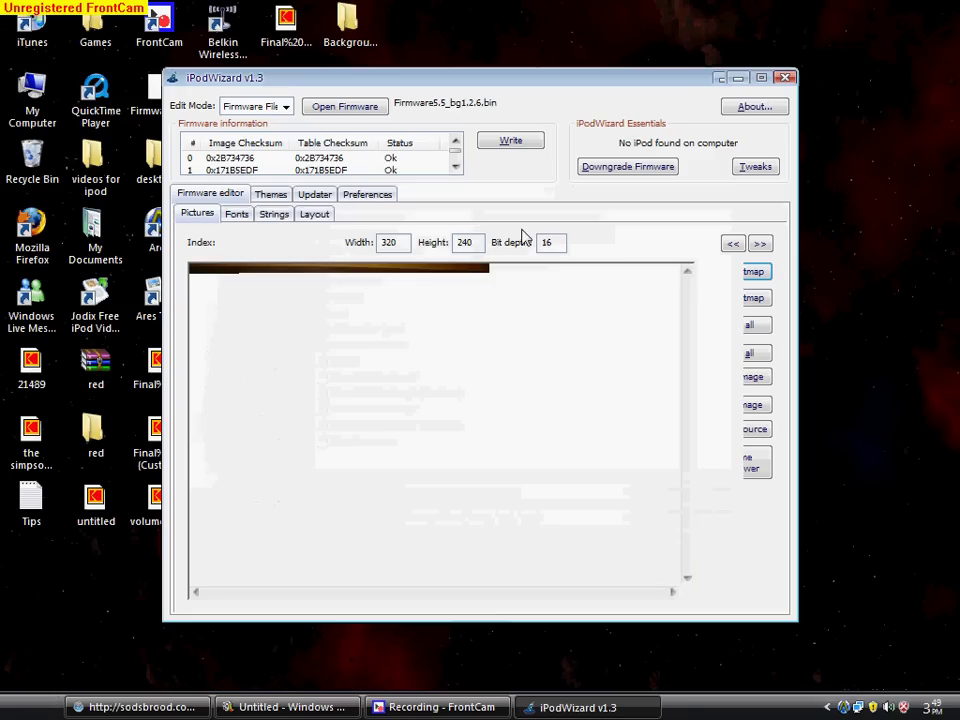